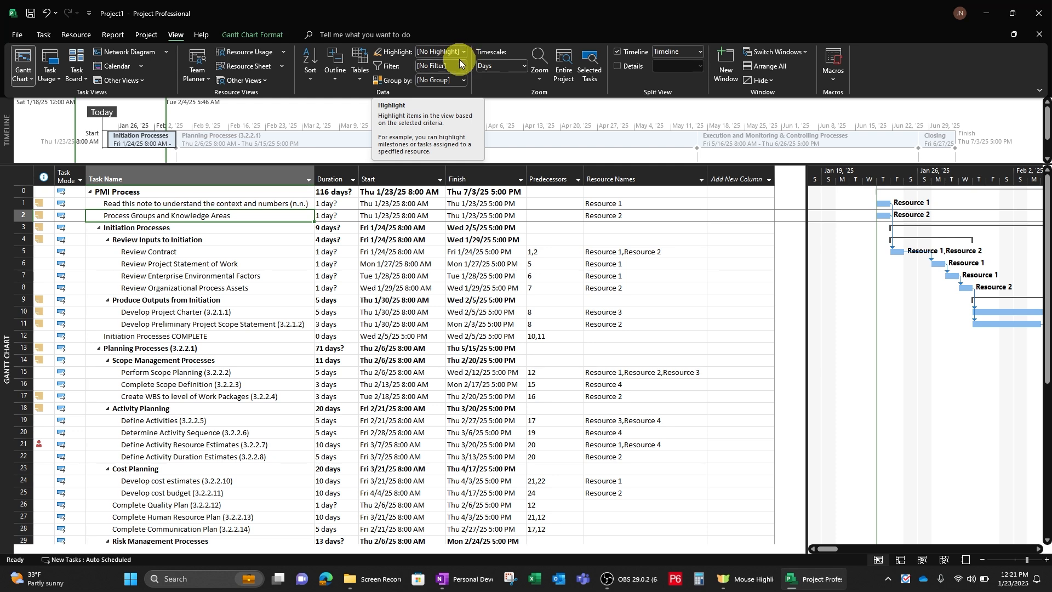
- Filter the schedule to show only Critical tasks, review them, and clear the filter
left_click(463, 66)
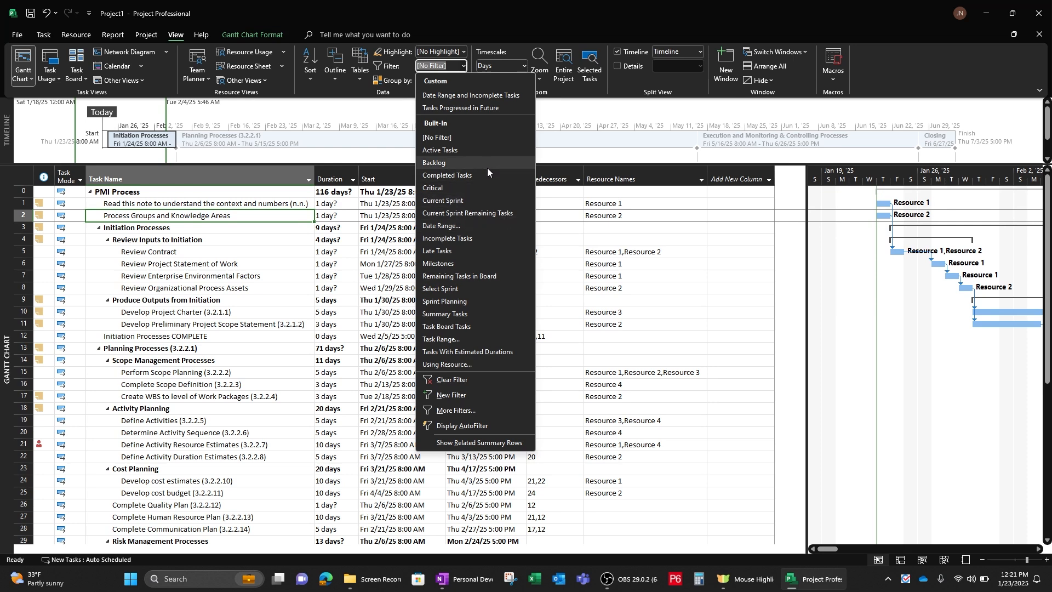
left_click(437, 188)
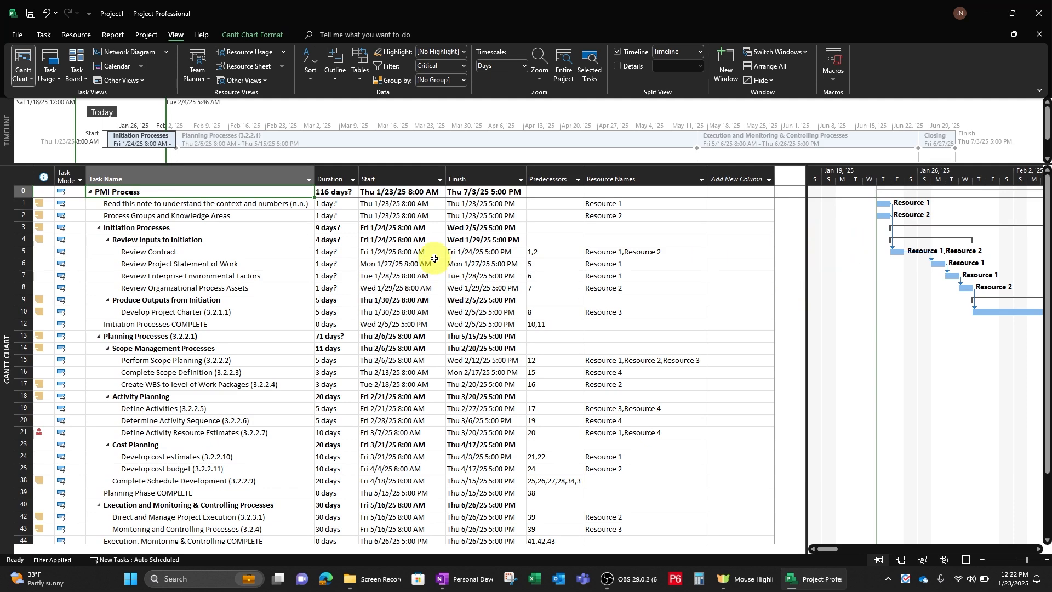
scroll(446, 295, "down", 1)
scroll(443, 299, "down", 2)
scroll(442, 306, "up", 3)
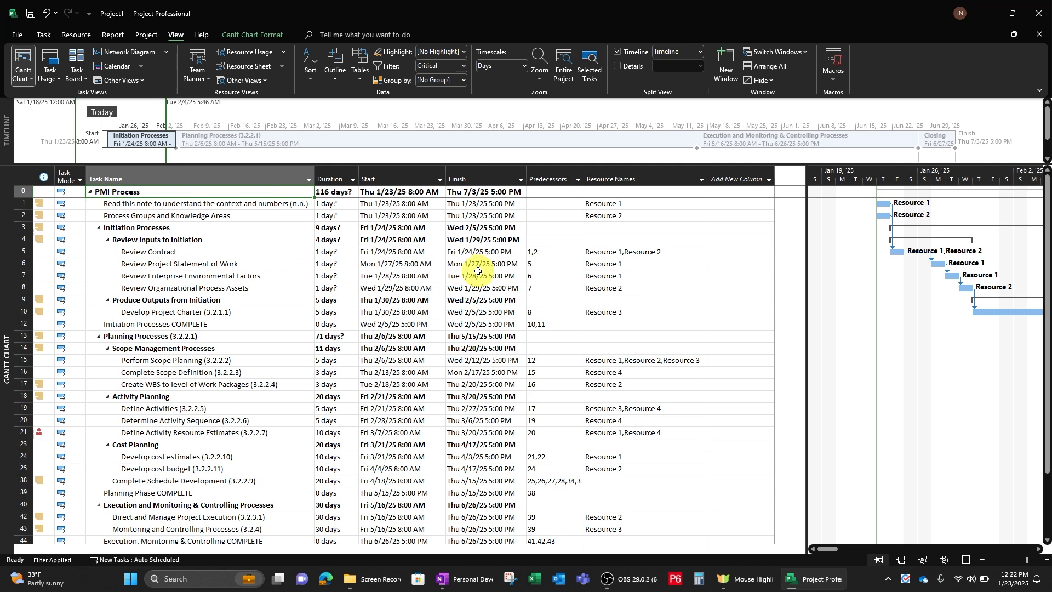
left_click(463, 65)
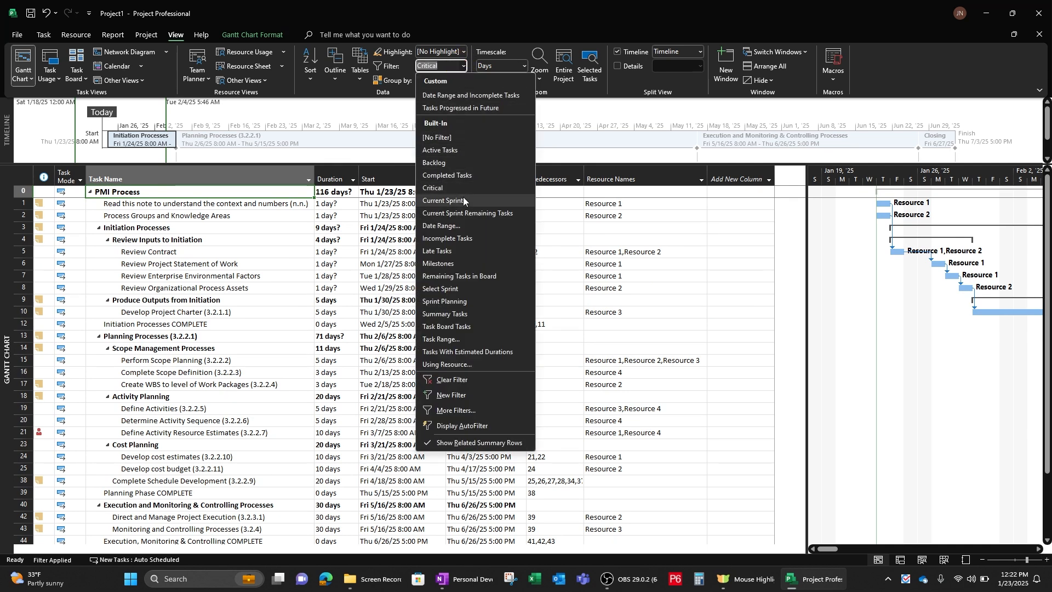
left_click(445, 379)
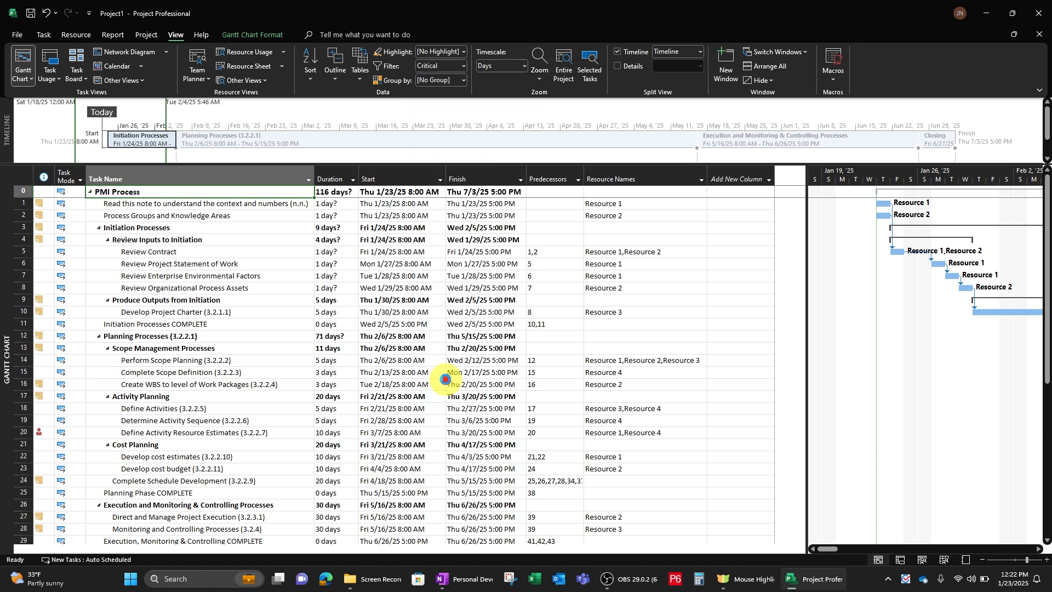
- Filter the schedule by Date Range to tasks that start or finish after 2/1/2025 and before 2/8/2025
left_click(462, 65)
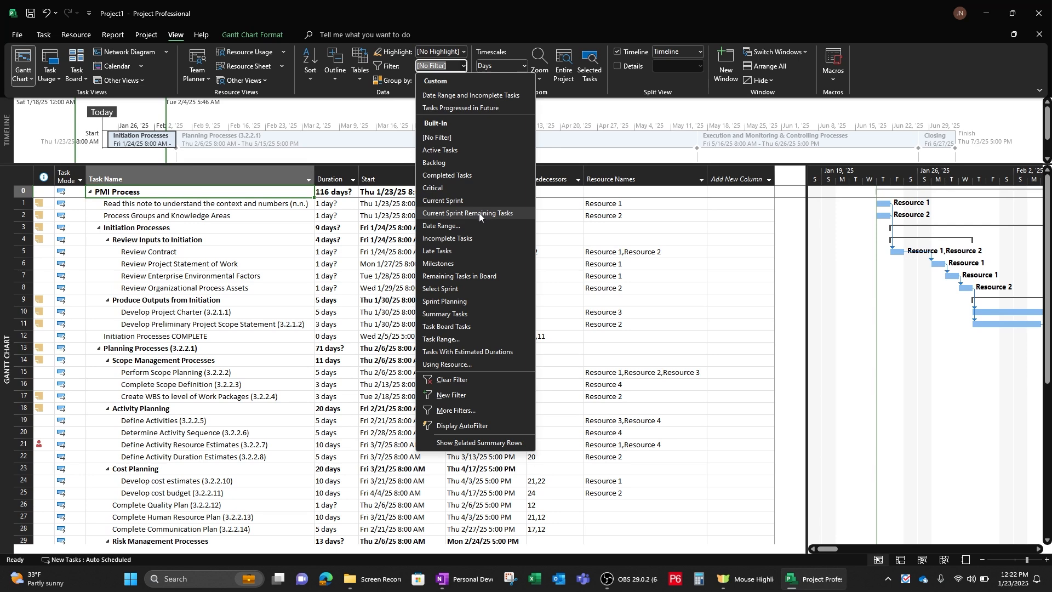
left_click(456, 227)
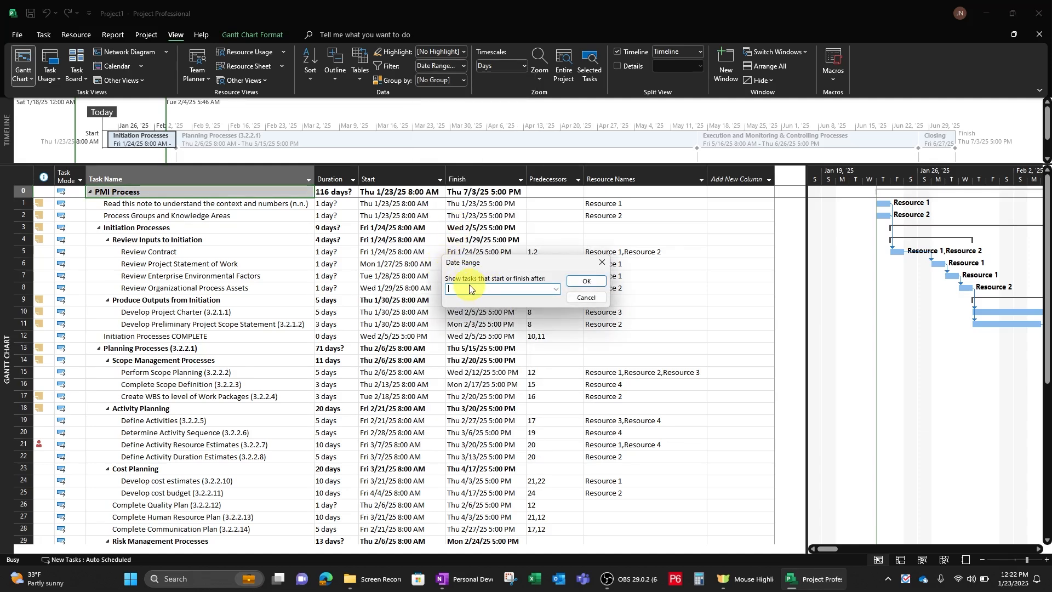
left_click(556, 290)
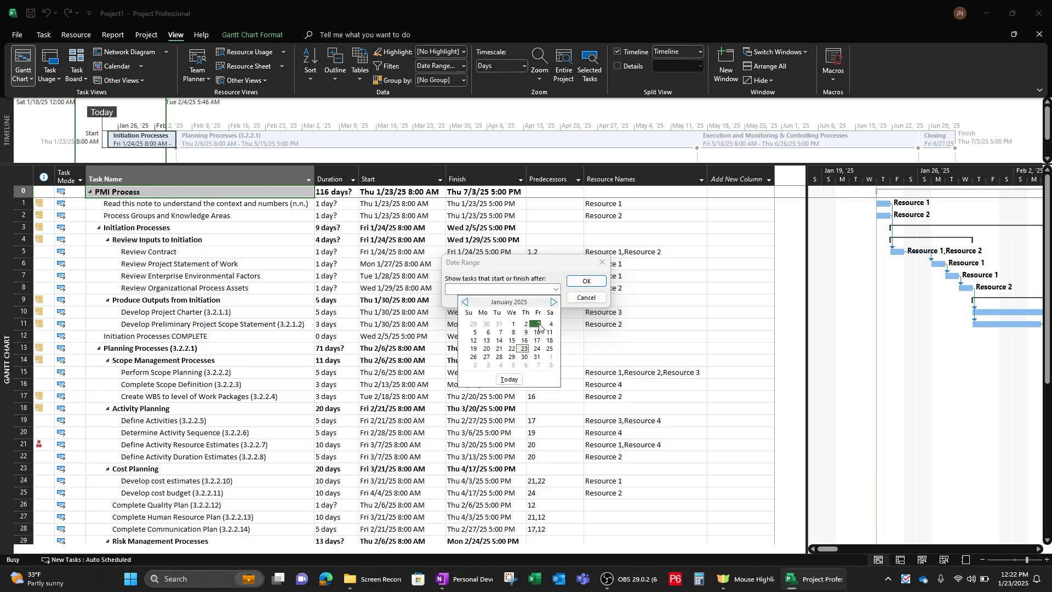
left_click(554, 302)
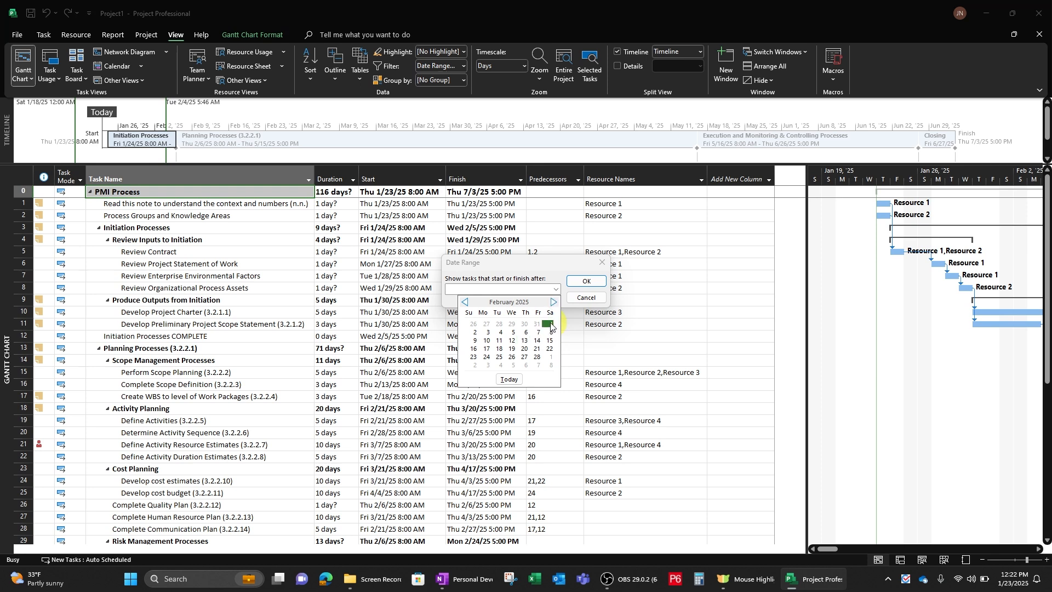
left_click(551, 326)
left_click(582, 281)
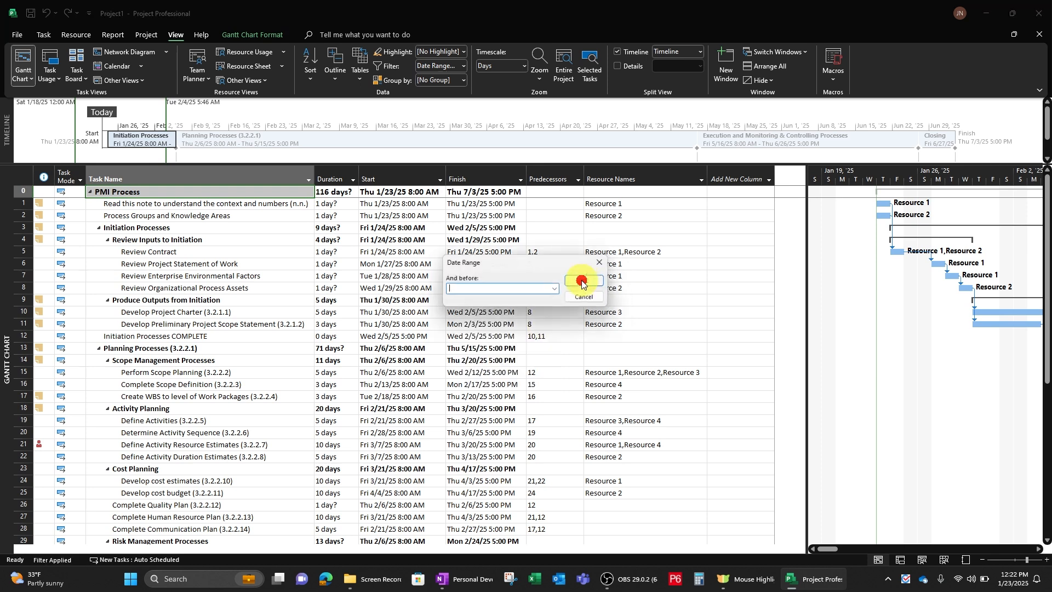
left_click(554, 290)
left_click(554, 302)
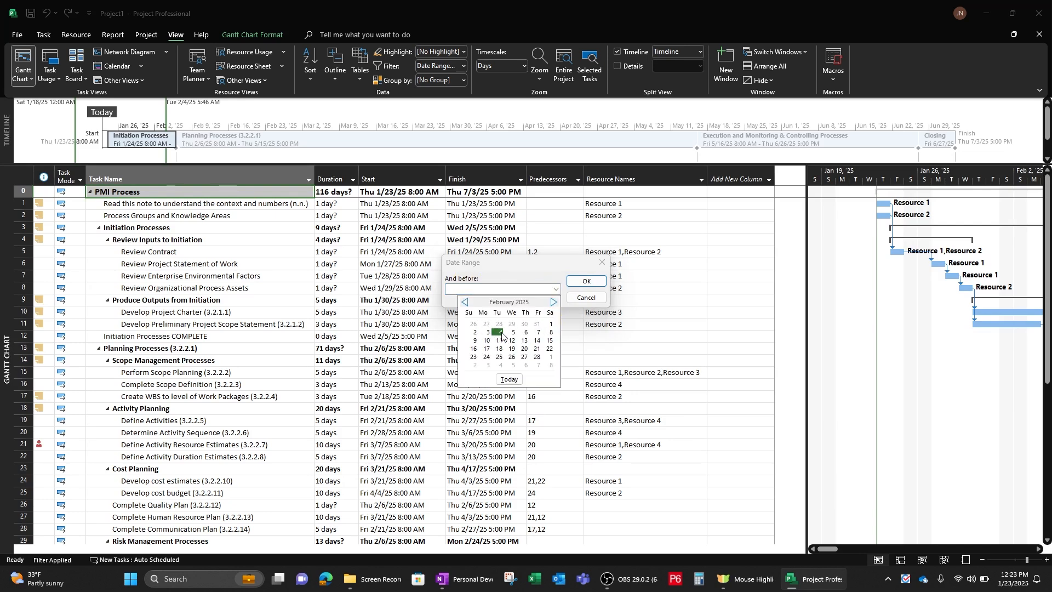
left_click(550, 333)
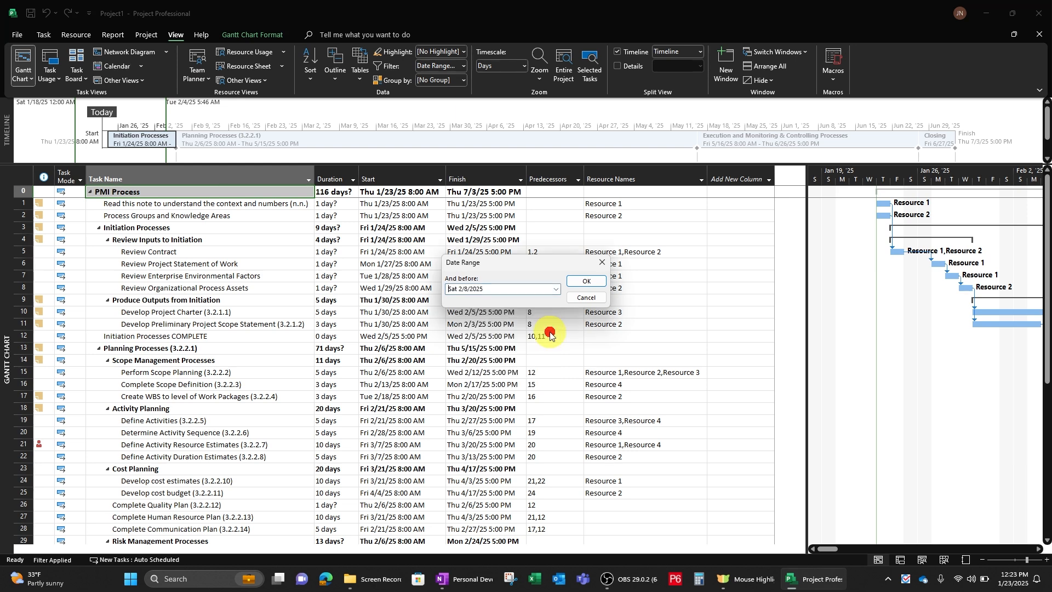
left_click(581, 278)
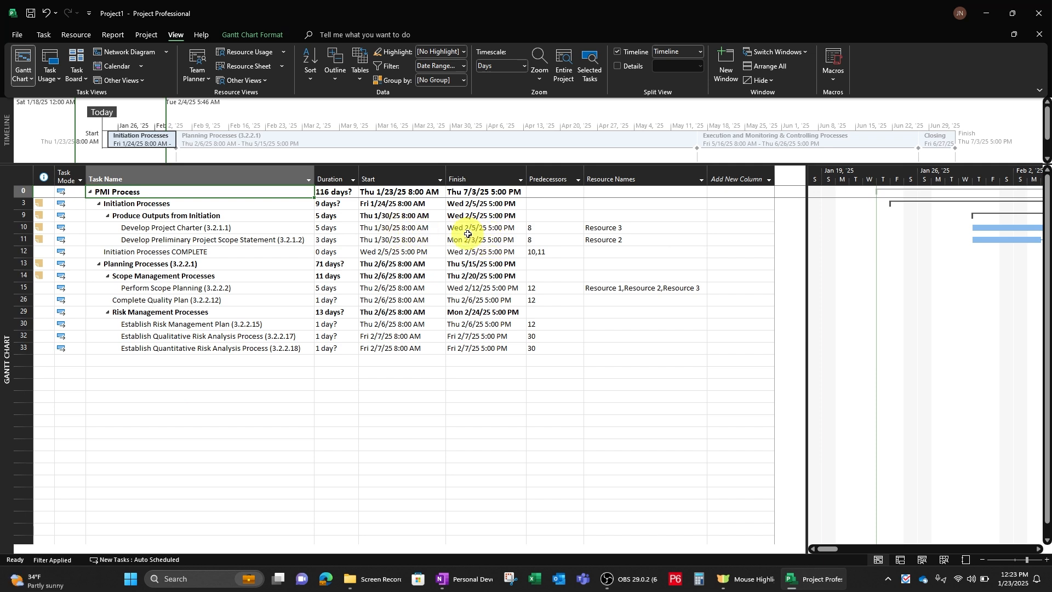
- Check the start and finish dates of the Project Charter and Preliminary Project Scope Statement tasks, and clear the Date Range filter
left_click(406, 228)
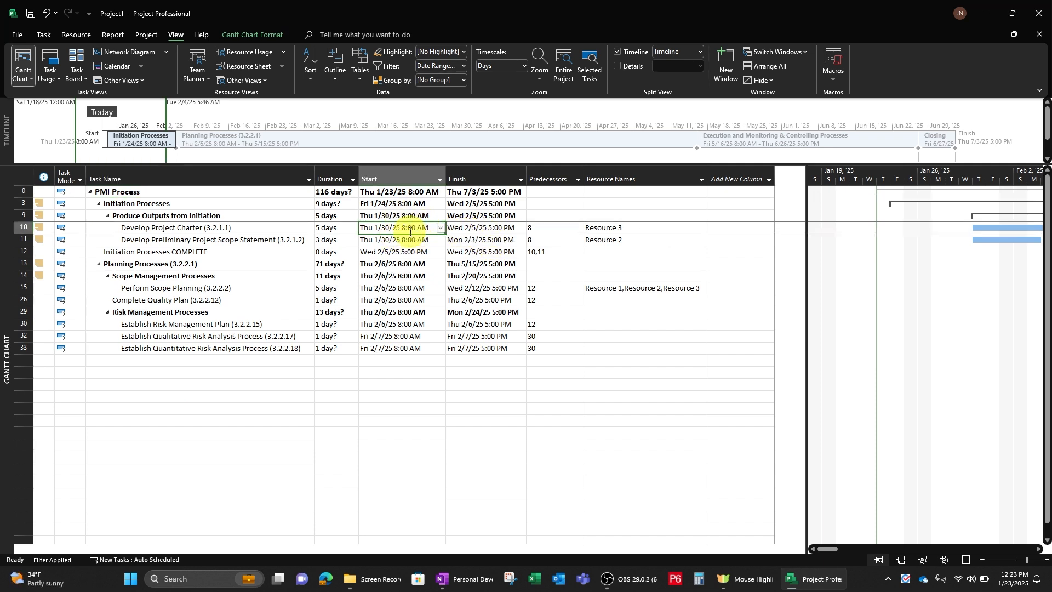
left_click(384, 240)
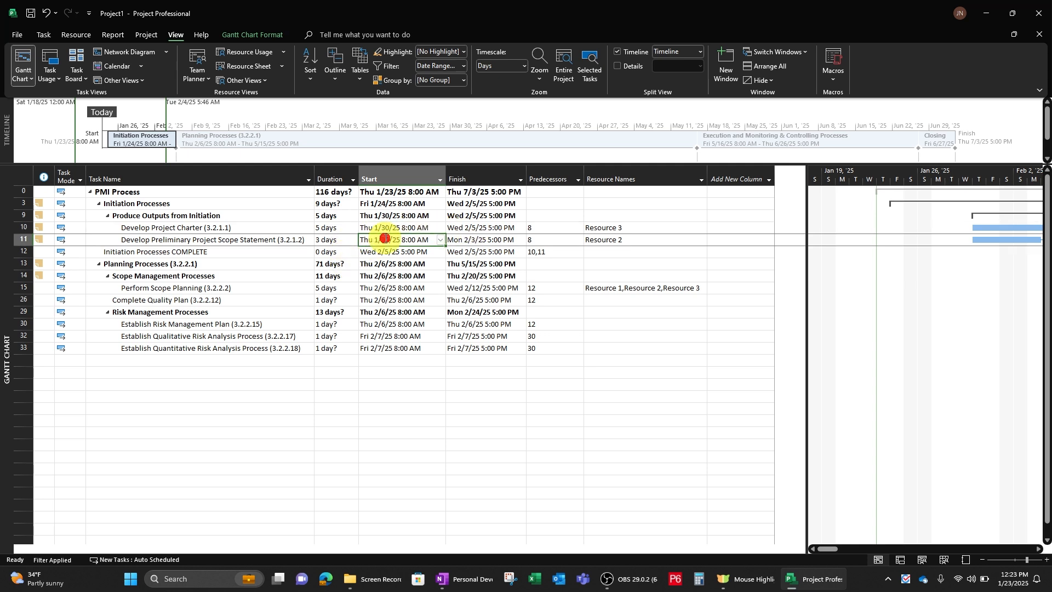
left_click(474, 240)
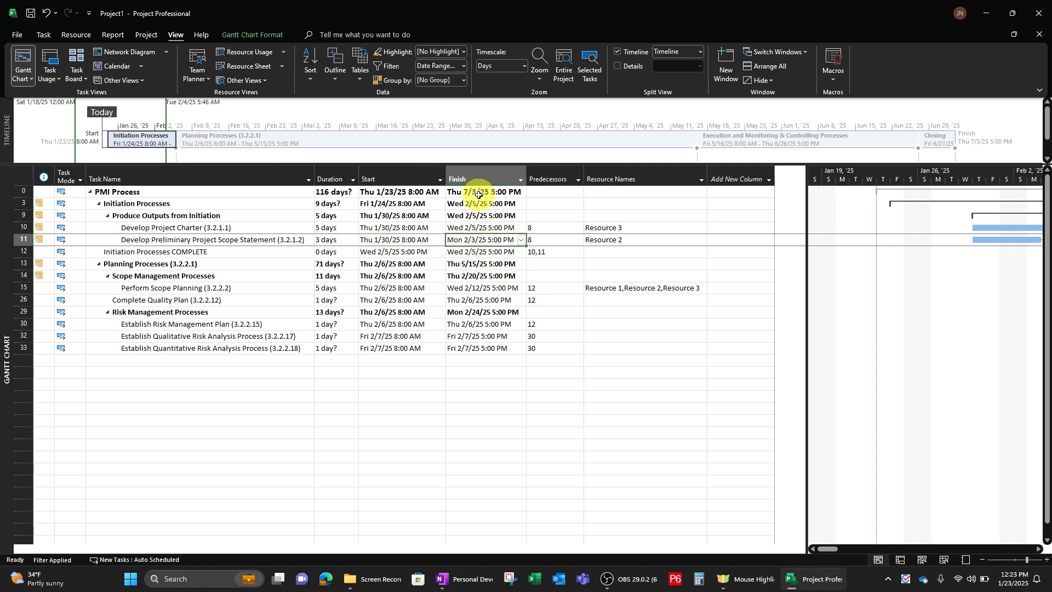
left_click(465, 65)
left_click(452, 379)
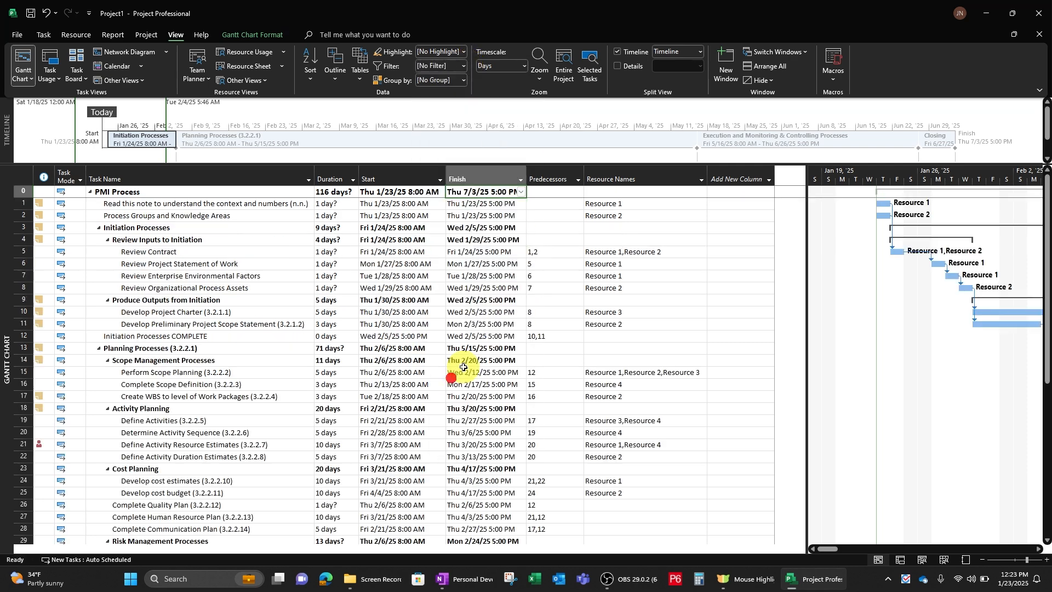
left_click(465, 65)
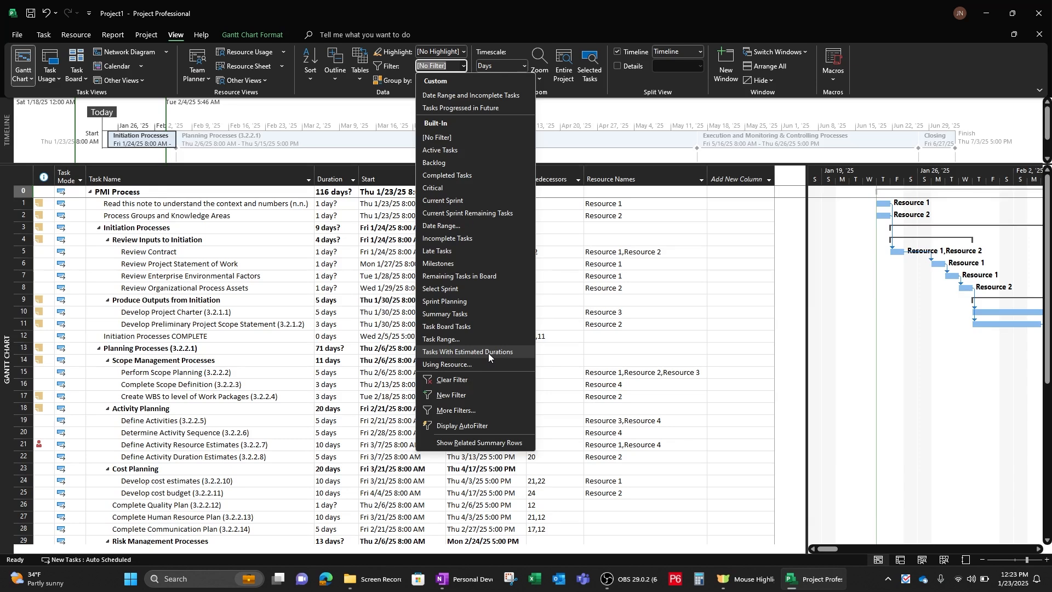
left_click(455, 379)
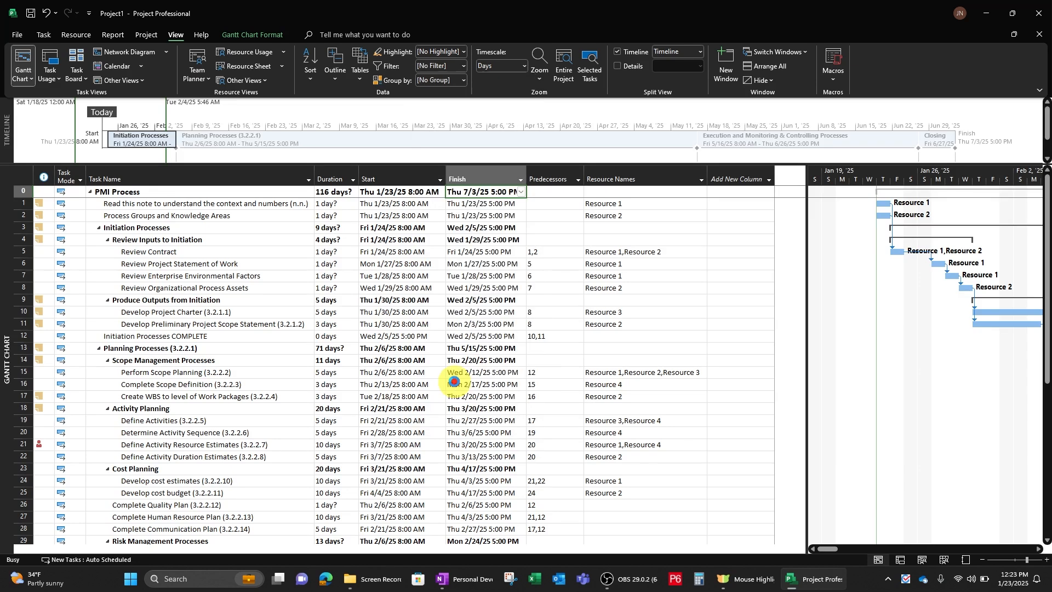
- Open the full list of filters and look through the available task filters
left_click(465, 65)
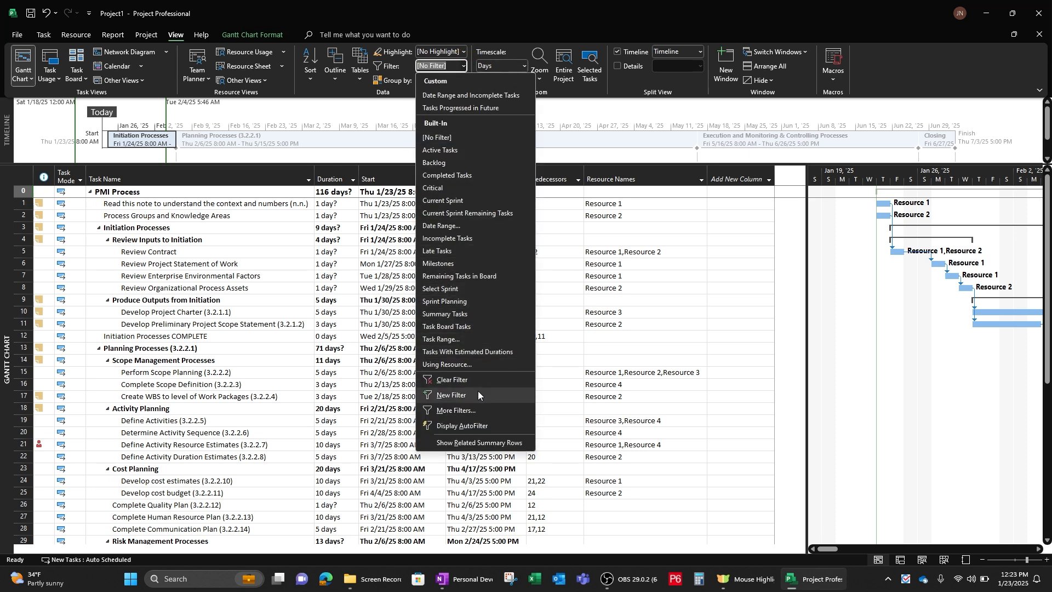
left_click(452, 412)
scroll(234, 143, "down", 2)
scroll(234, 145, "down", 4)
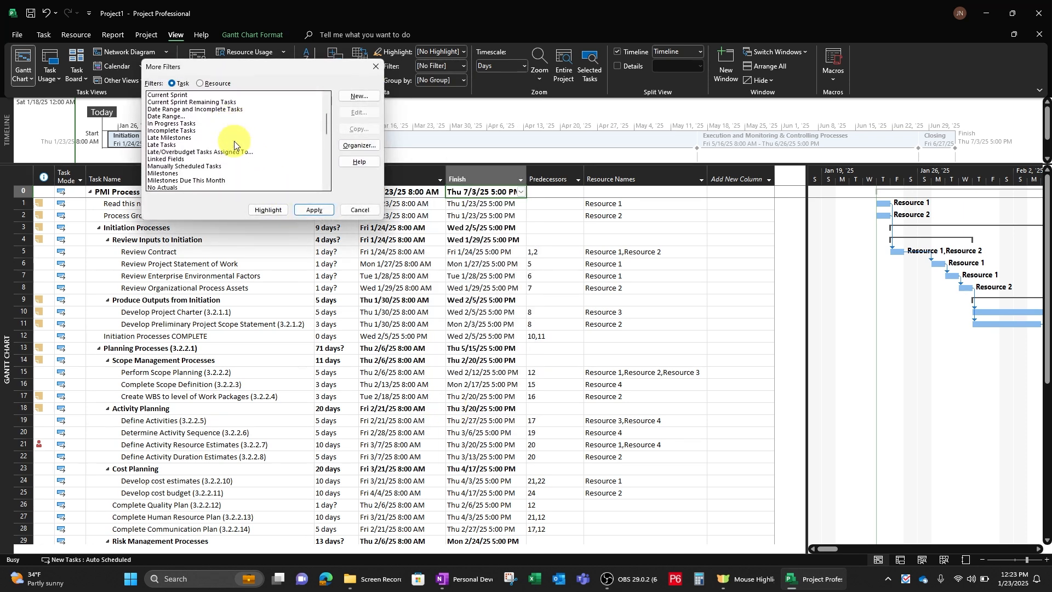
scroll(235, 140, "down", 3)
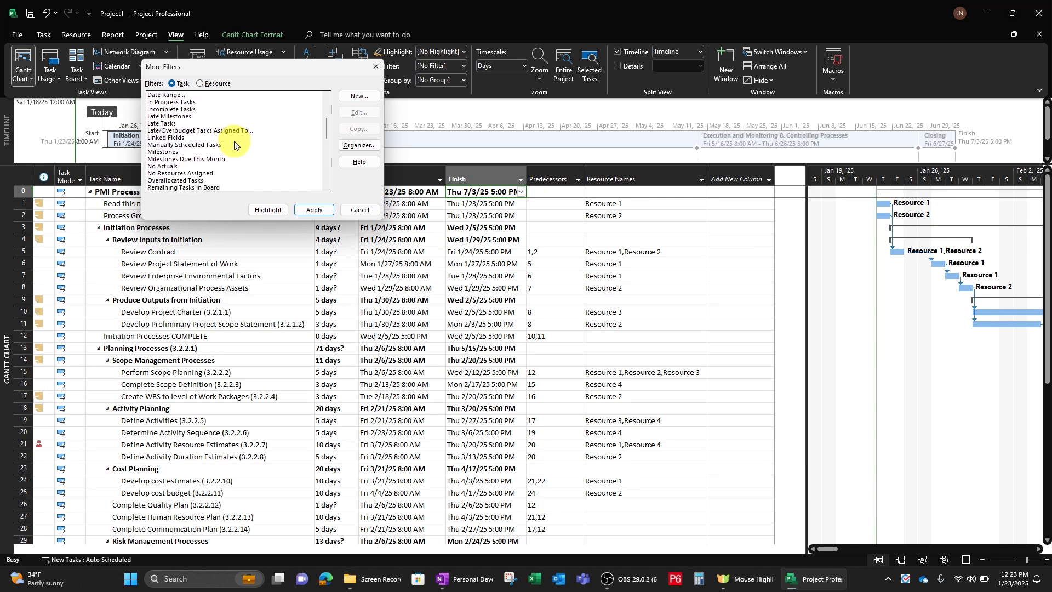
scroll(236, 143, "down", 3)
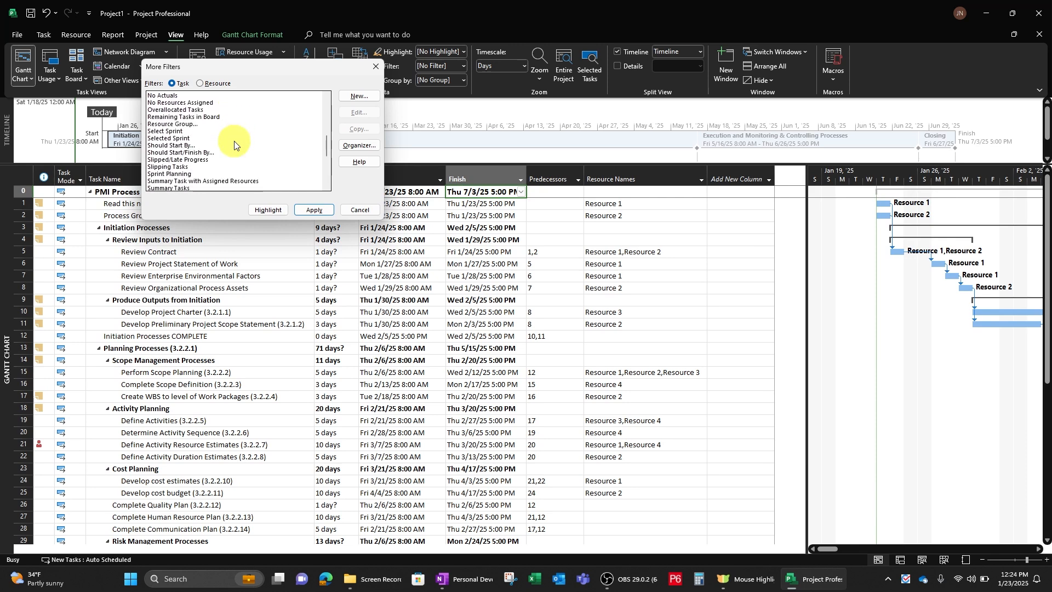
scroll(245, 148, "down", 3)
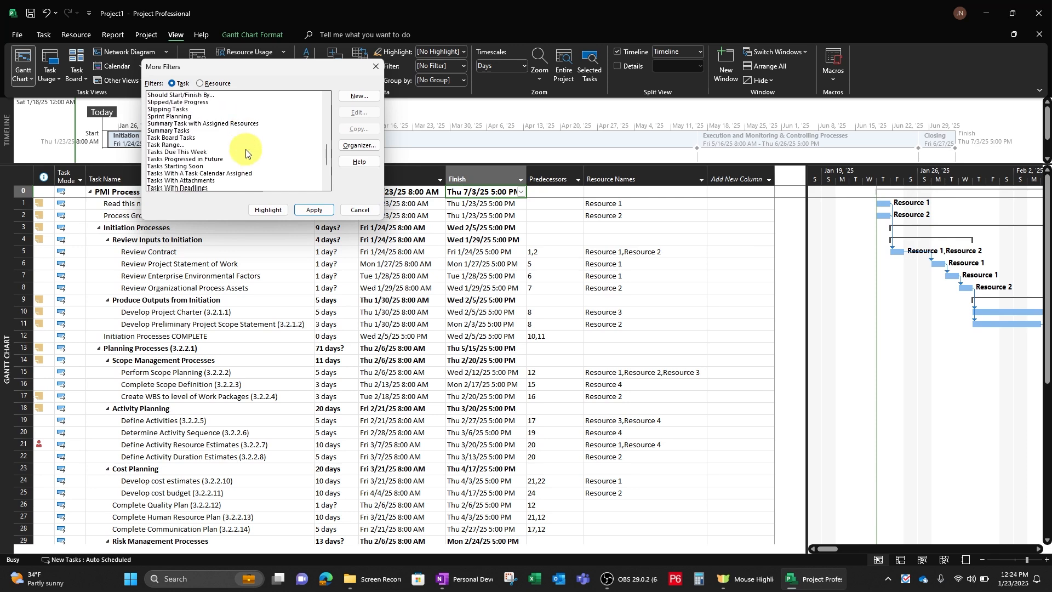
scroll(246, 149, "down", 1)
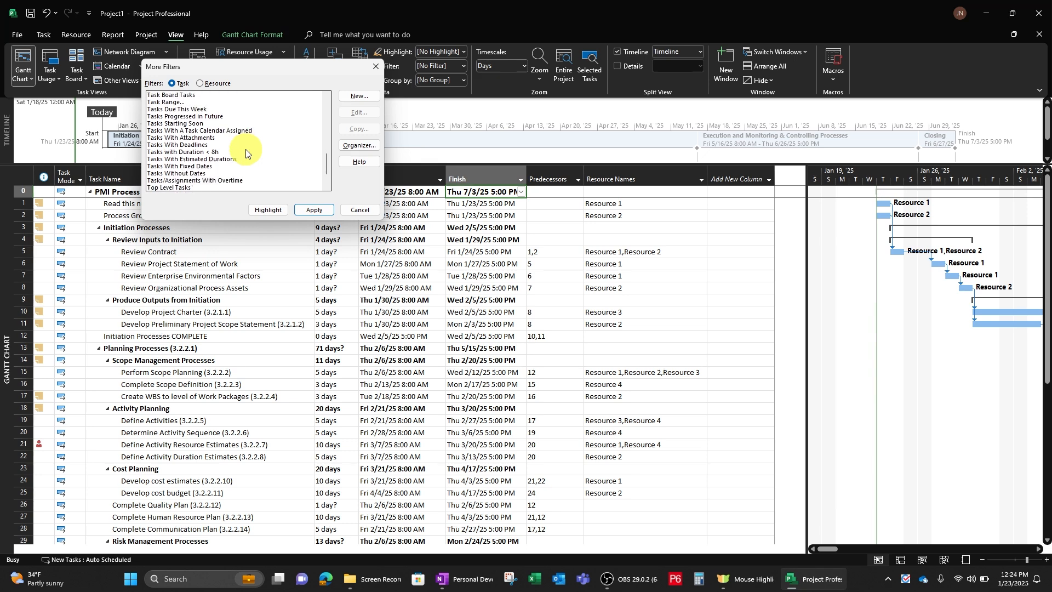
scroll(241, 163, "down", 1)
scroll(241, 164, "down", 1)
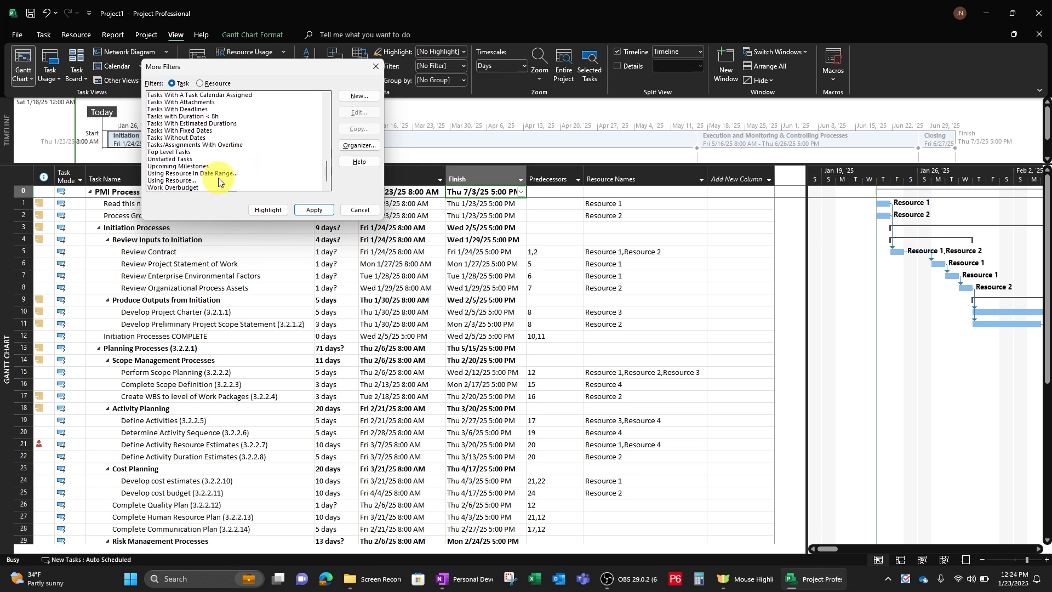
scroll(209, 159, "up", 2)
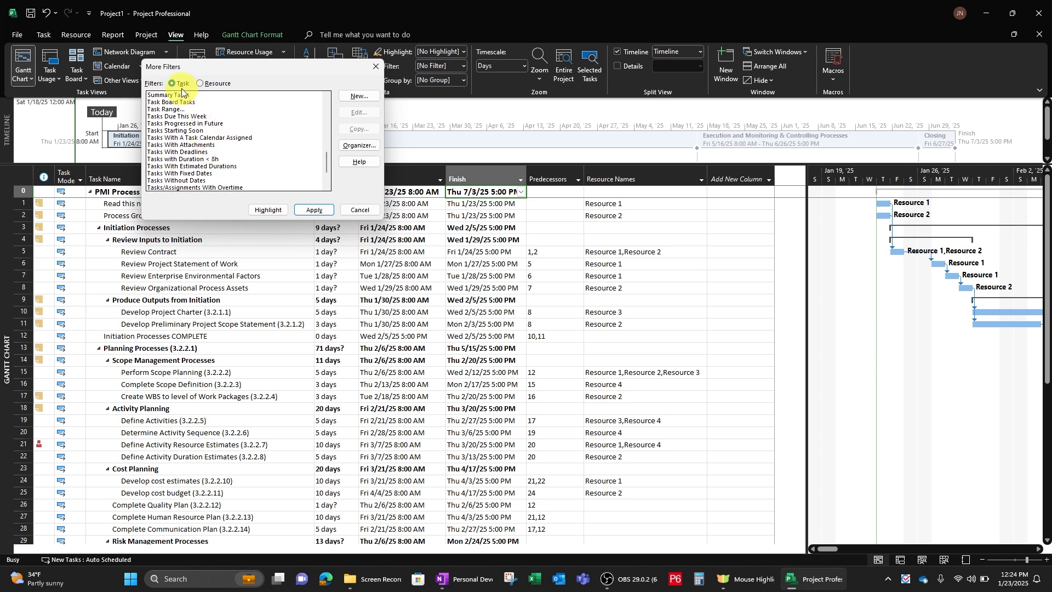
- Look through the resource filters and a blank new filter definition, and close both without applying a filter
left_click(204, 84)
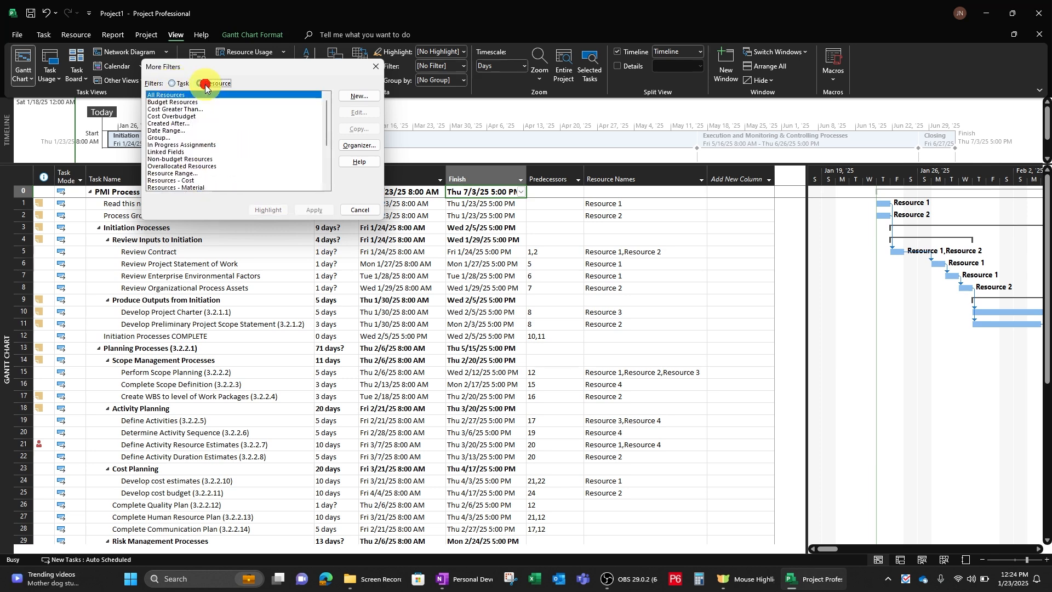
scroll(208, 137, "down", 3)
scroll(214, 143, "down", 1)
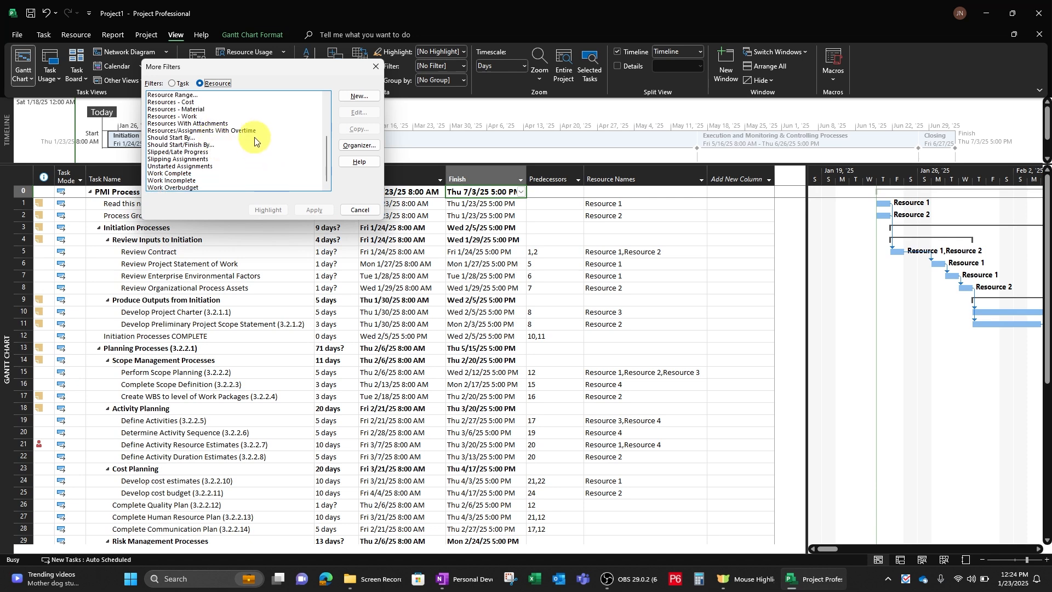
left_click(358, 96)
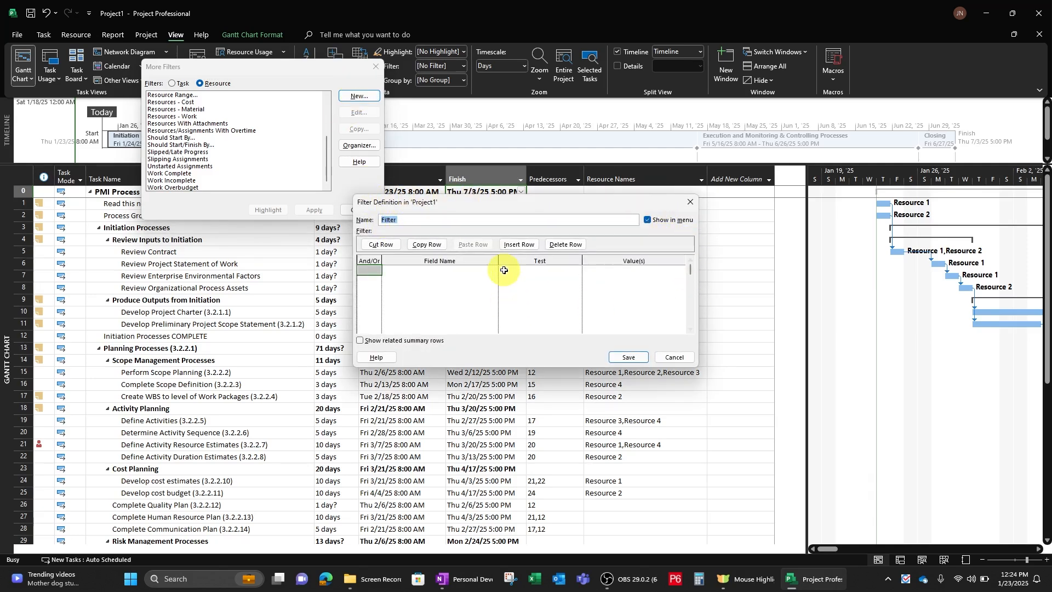
left_click(688, 203)
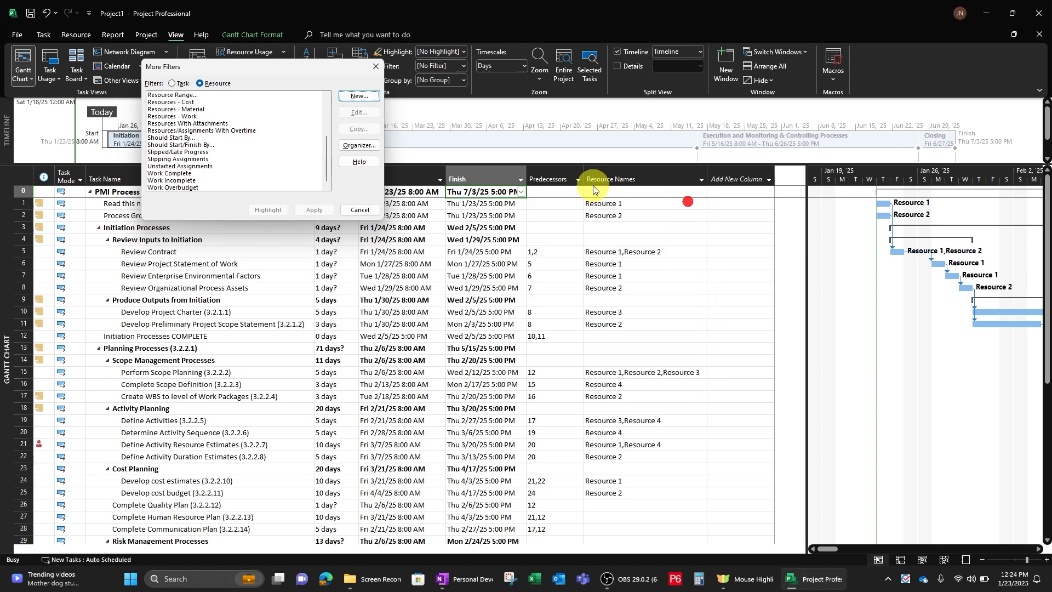
left_click(375, 66)
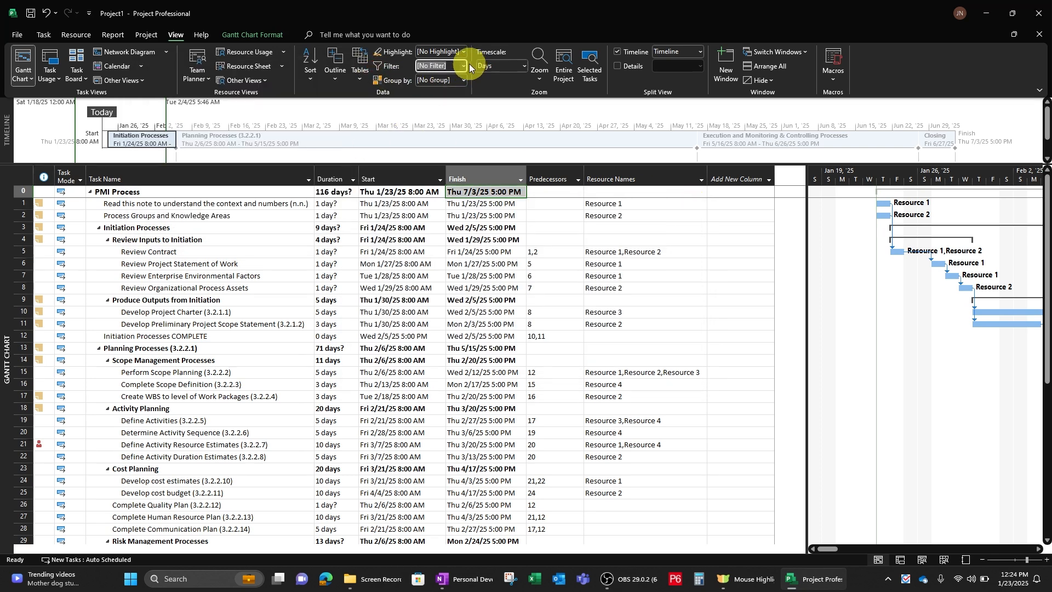
left_click(465, 65)
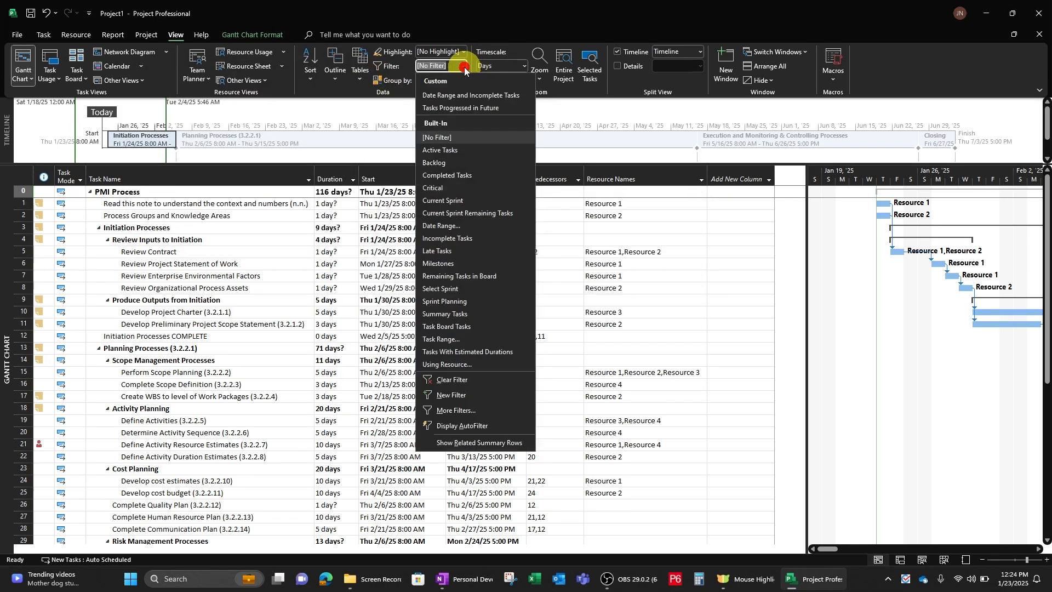
left_click(453, 395)
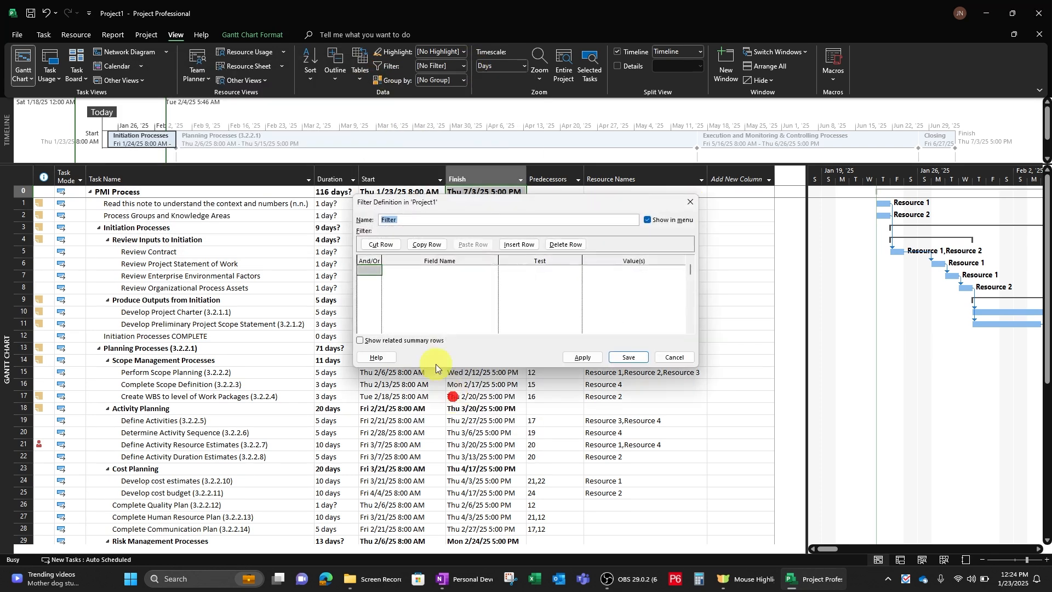
left_click(422, 222)
type("R")
key("BackSpace")
key("BackSpace")
key("BackSpace")
key("BackSpace")
key("BackSpace")
key("BackSpace")
key("BackSpace")
left_click(525, 310)
type("R")
key("BackSpace")
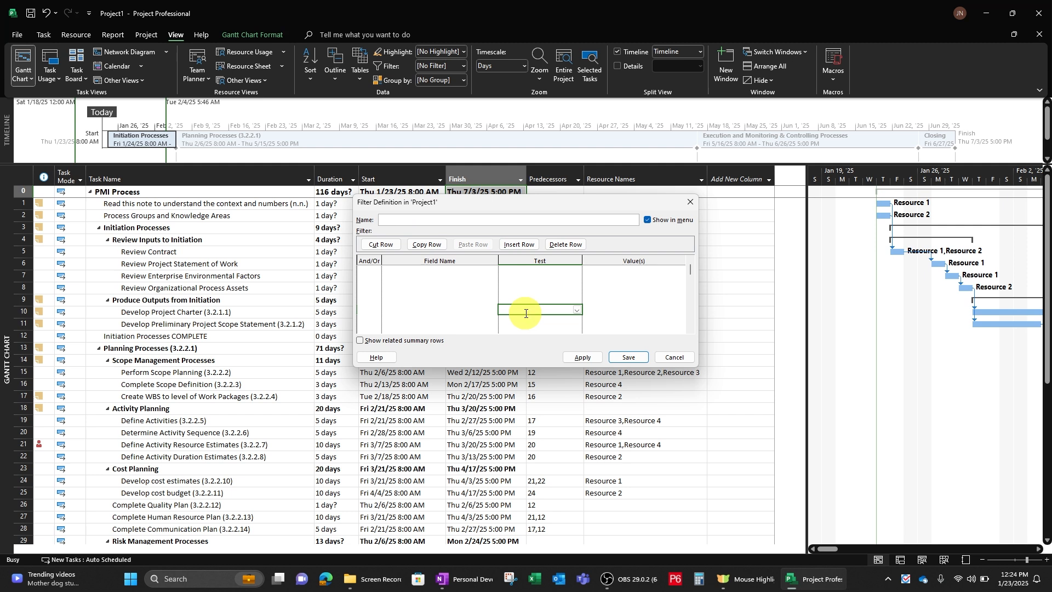
left_click(433, 221)
type("Resour")
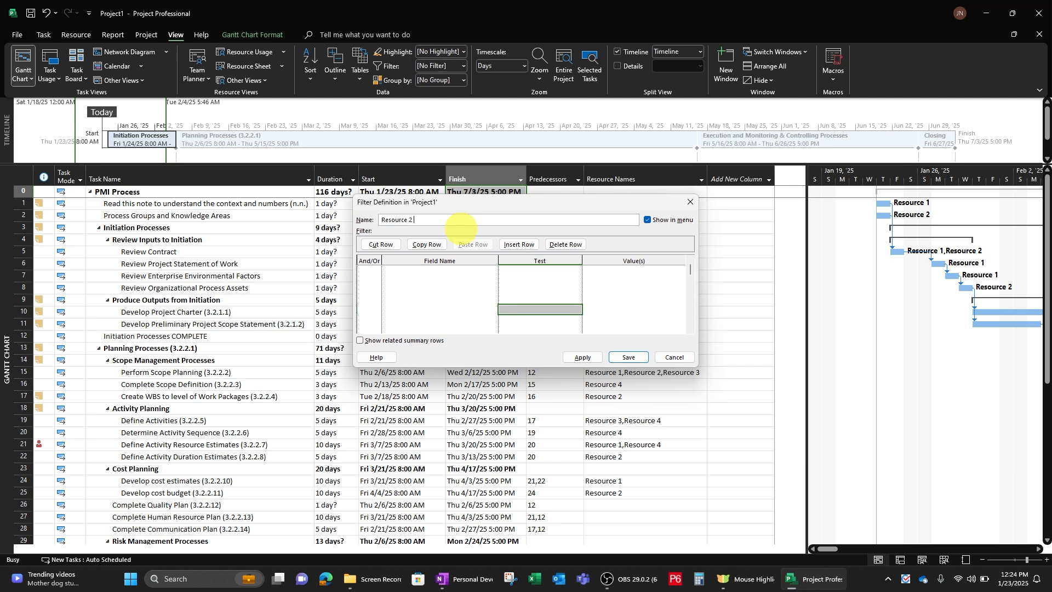
type("ce 2 w/ Duration Over 2 Days")
left_click(429, 269)
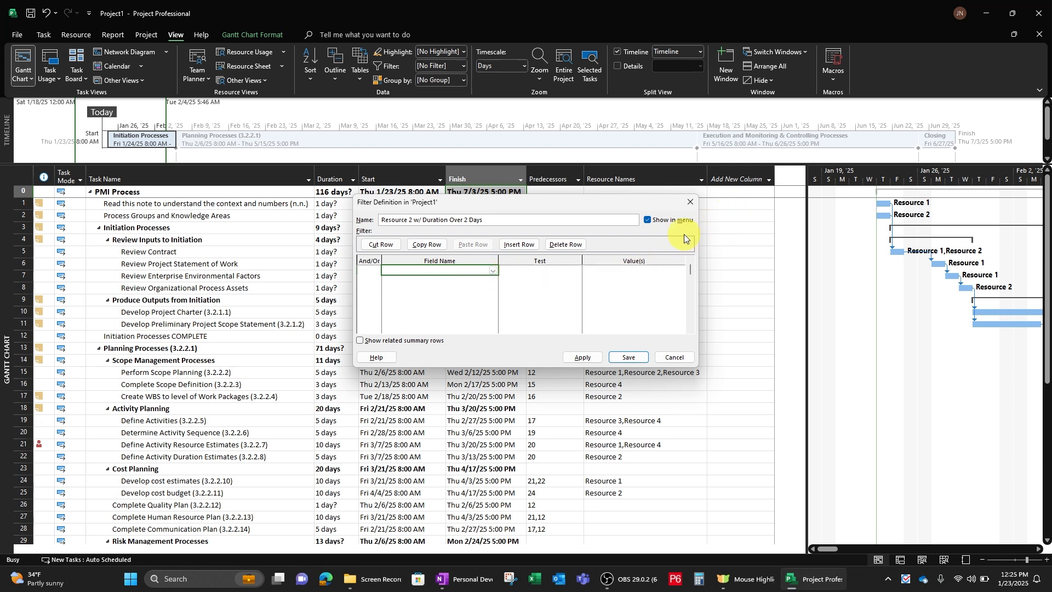
left_click(492, 272)
scroll(452, 351, "down", 7)
scroll(452, 351, "down", 7)
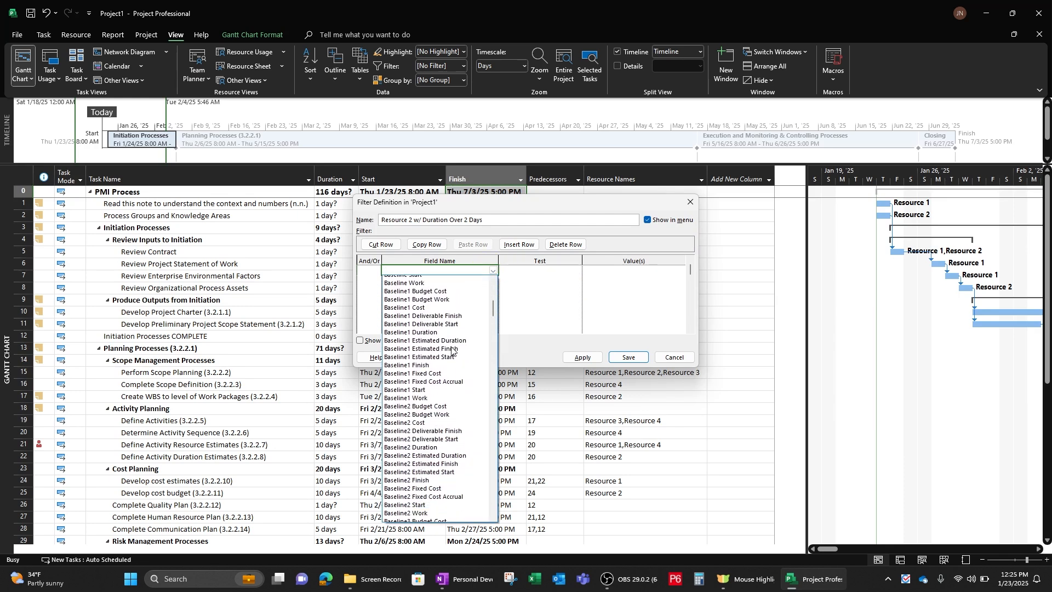
scroll(449, 349, "down", 17)
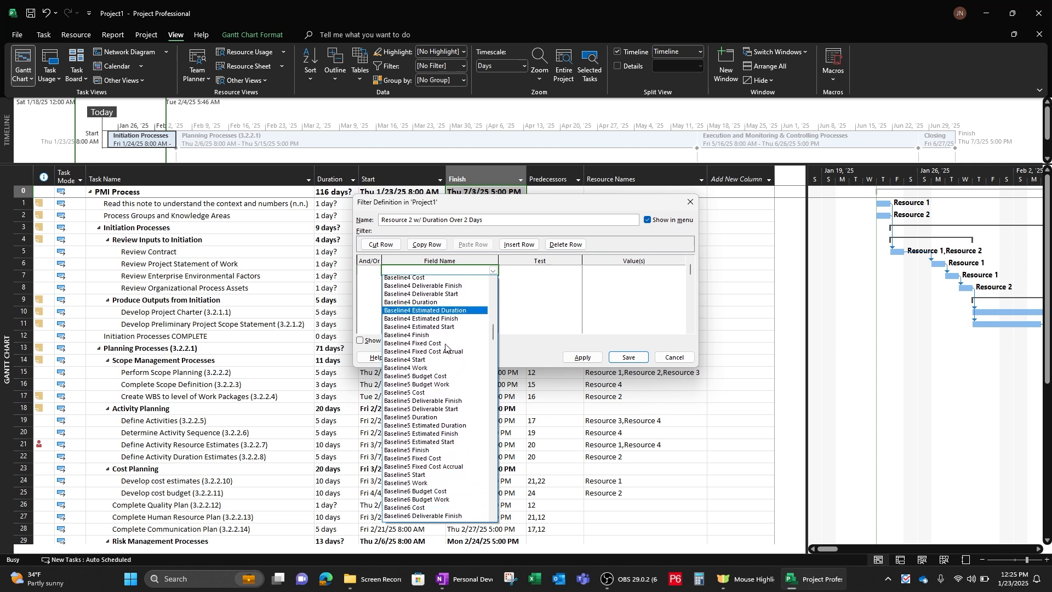
scroll(444, 351, "down", 13)
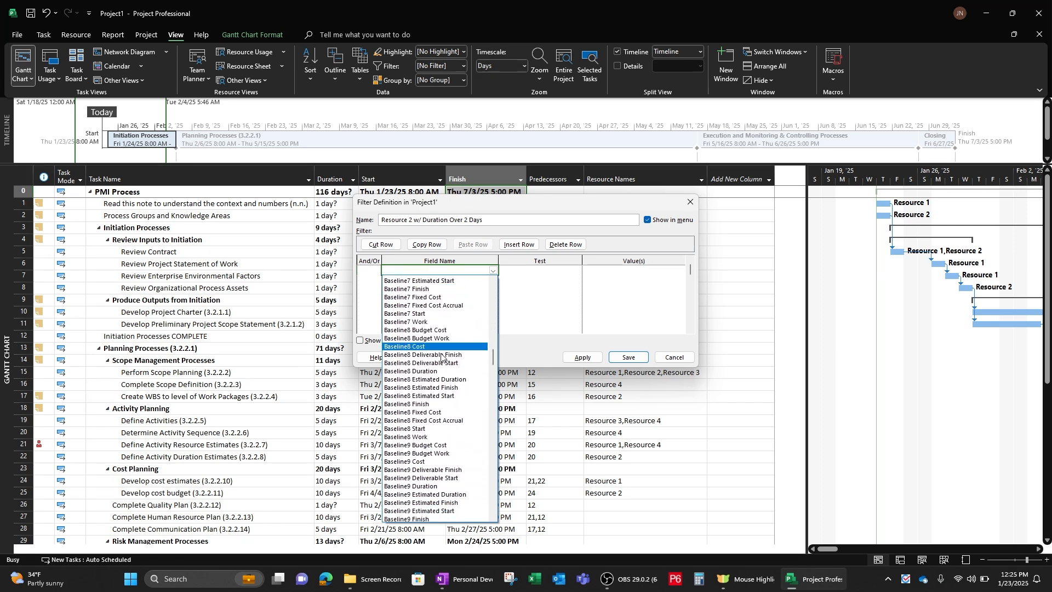
scroll(438, 366, "down", 4)
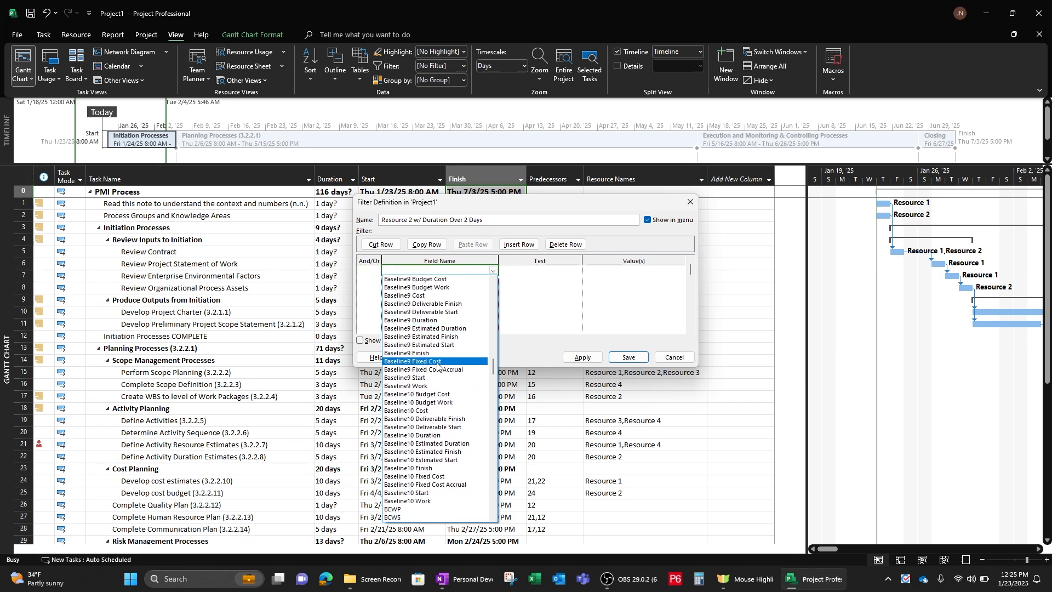
scroll(437, 366, "down", 5)
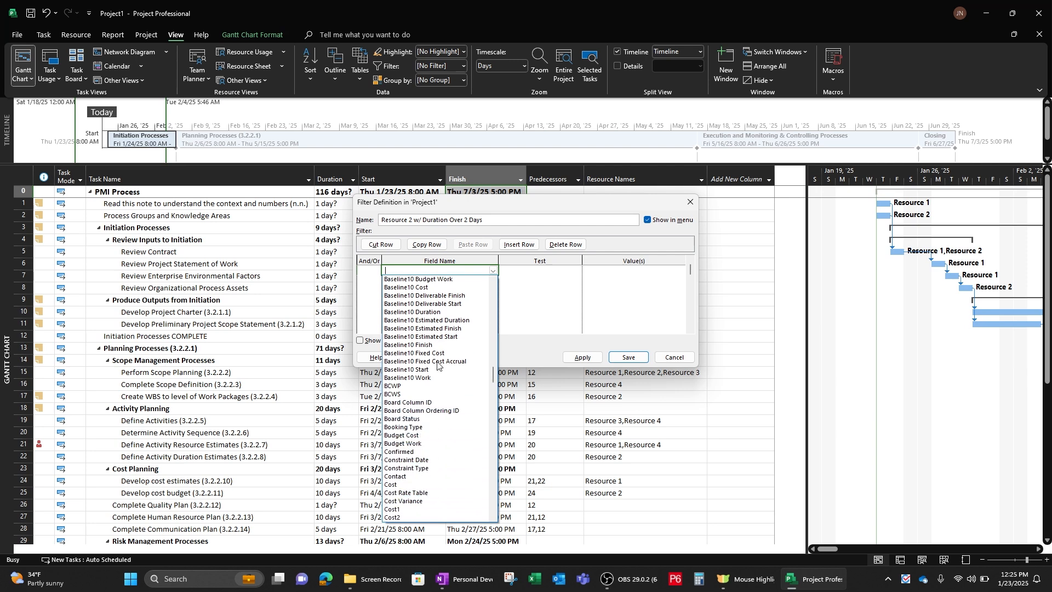
left_click(500, 205)
left_click_drag(497, 219, 381, 222)
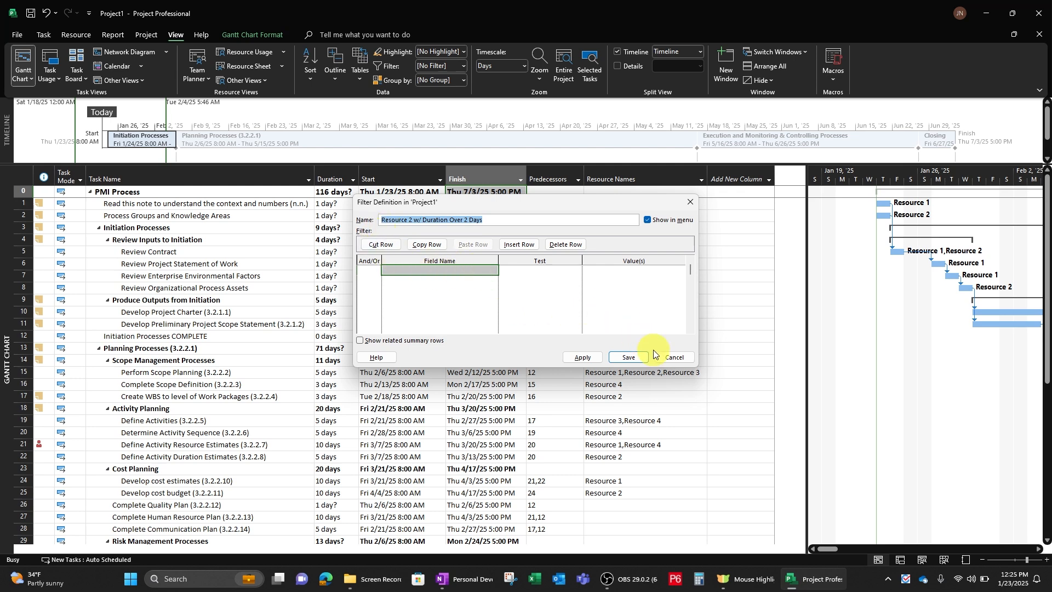
left_click(669, 356)
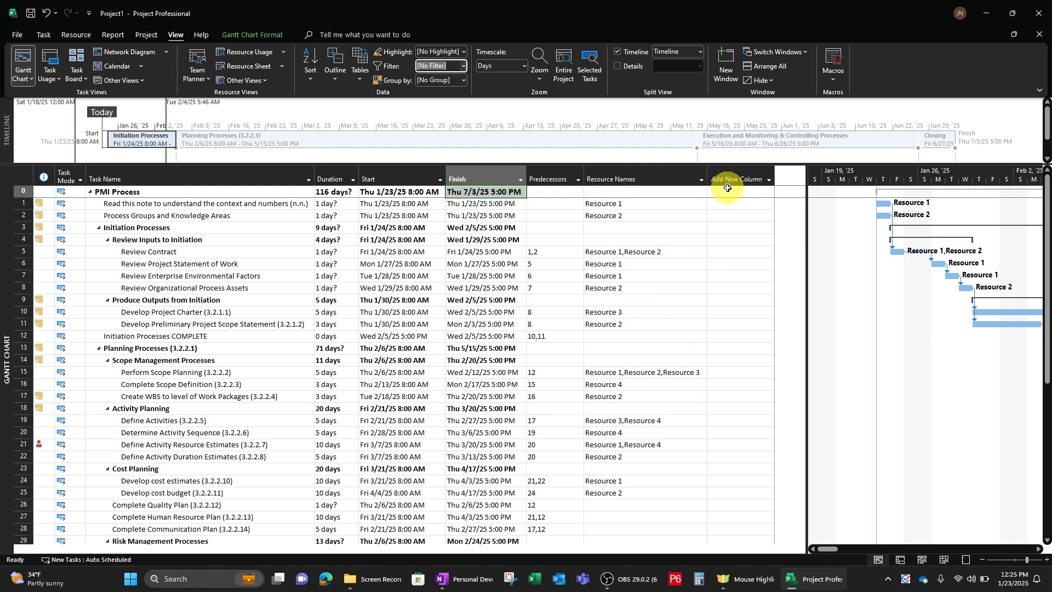
- Look through the fields available for a new table column and close the list without adding one
left_click(763, 178)
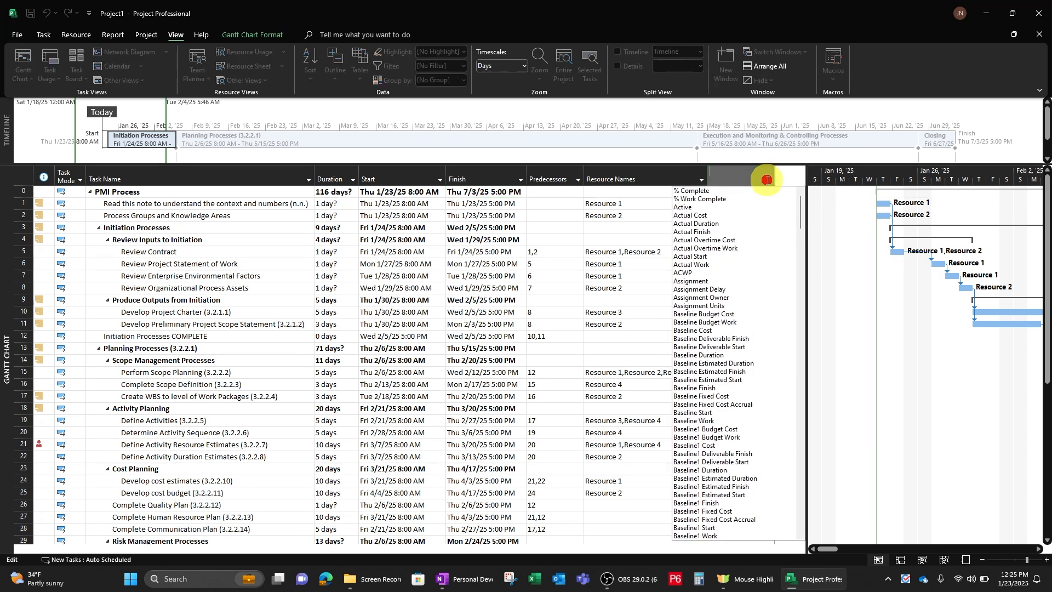
scroll(735, 252, "down", 2)
scroll(734, 257, "down", 8)
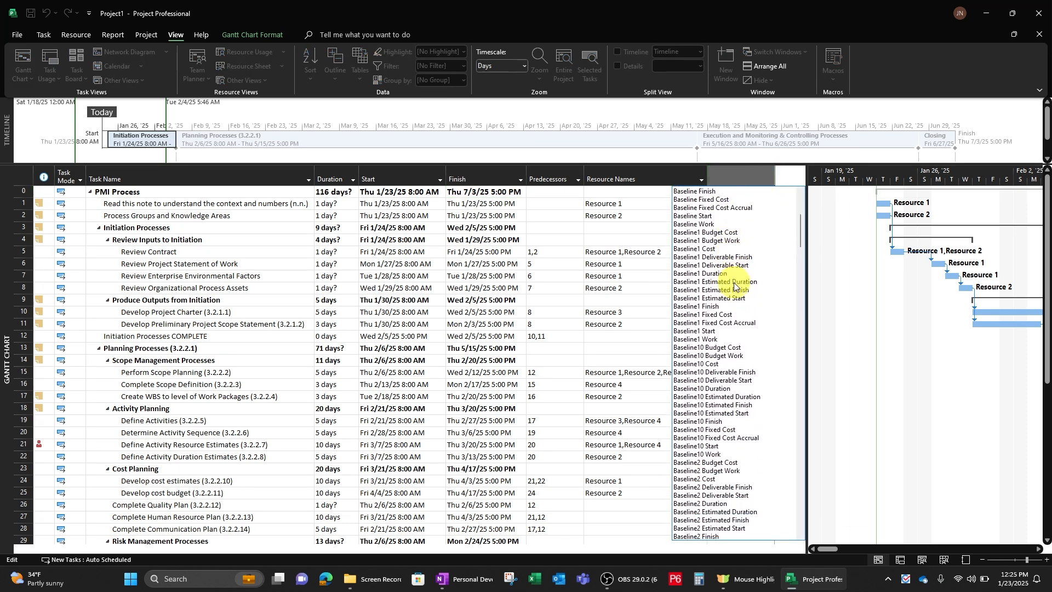
scroll(730, 287, "down", 9)
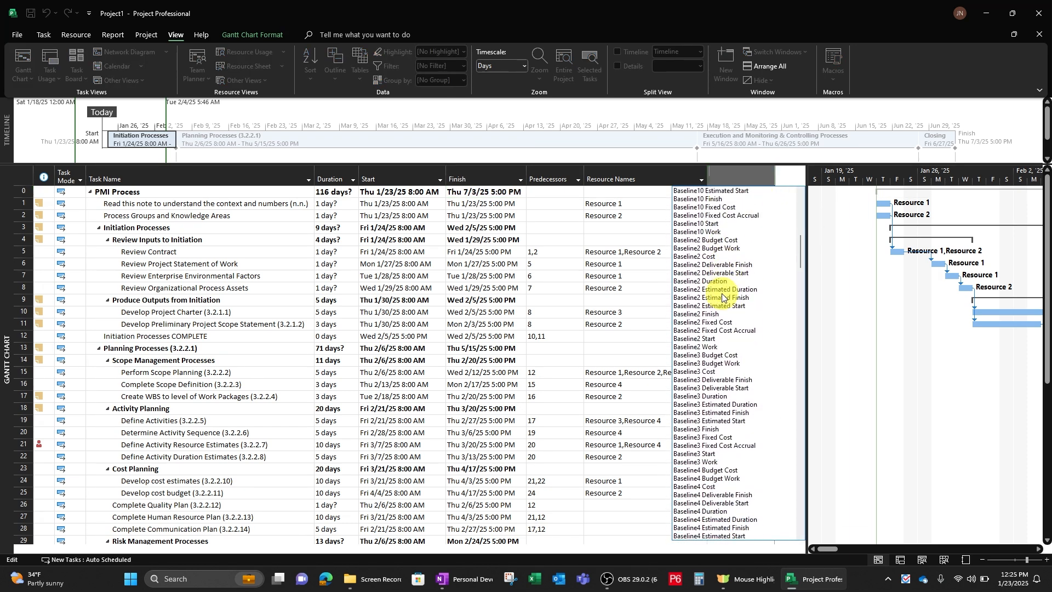
scroll(715, 291, "down", 6)
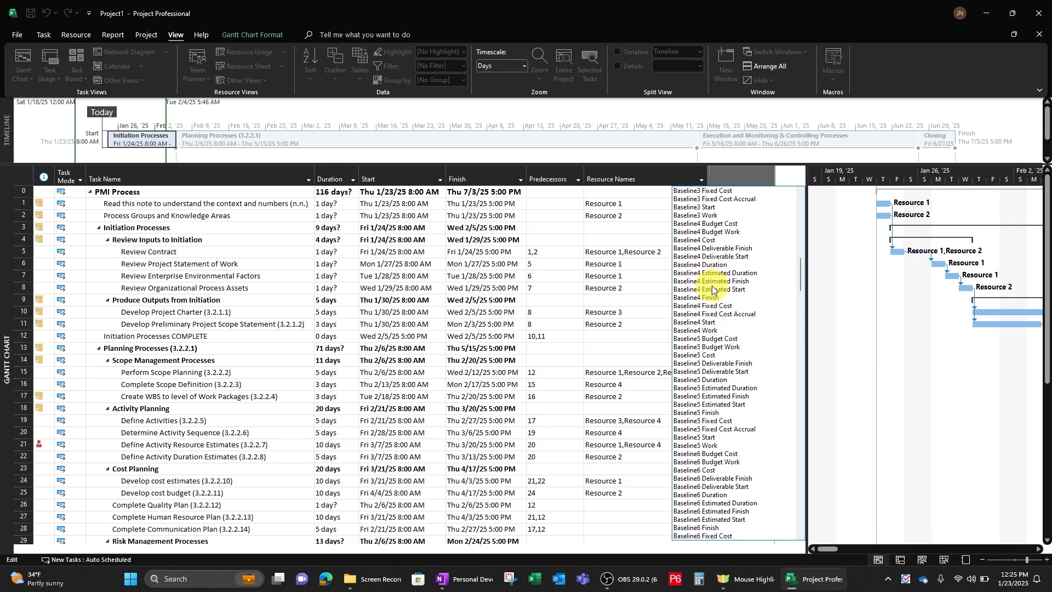
scroll(727, 340, "down", 6)
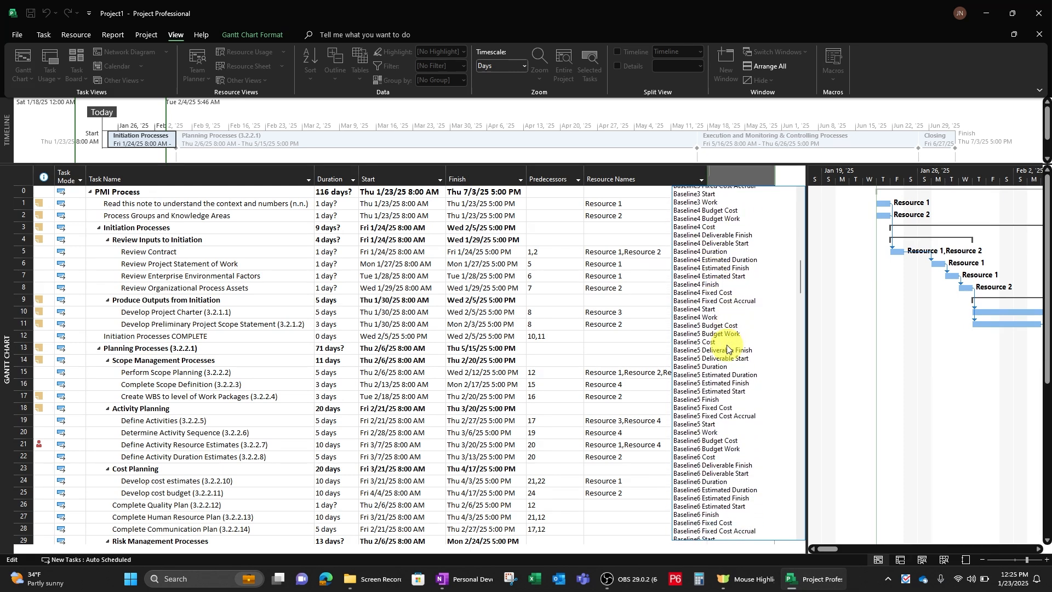
scroll(725, 329, "down", 7)
scroll(722, 342, "down", 3)
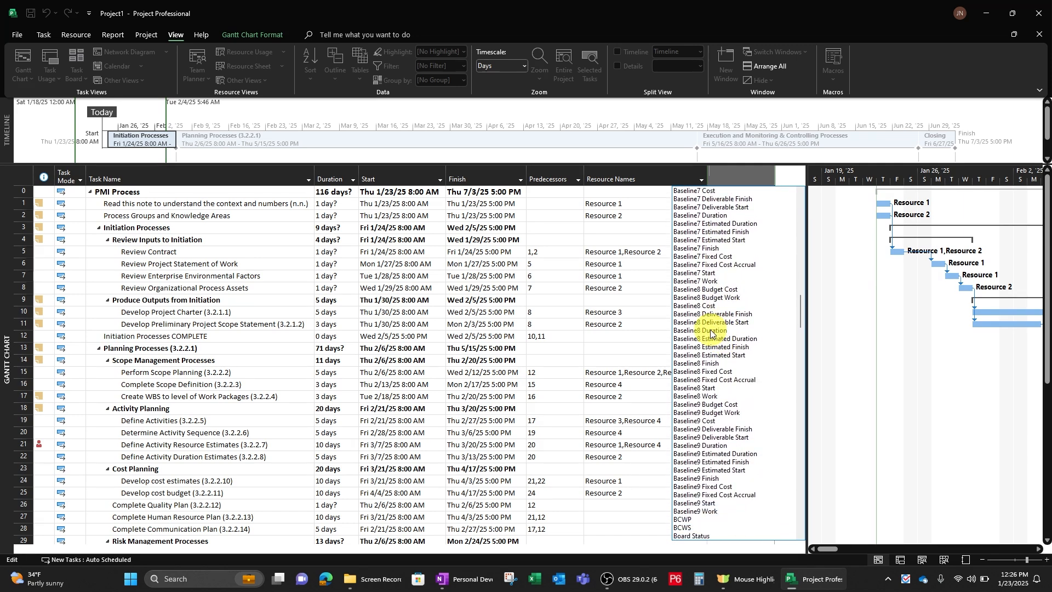
key("Escape")
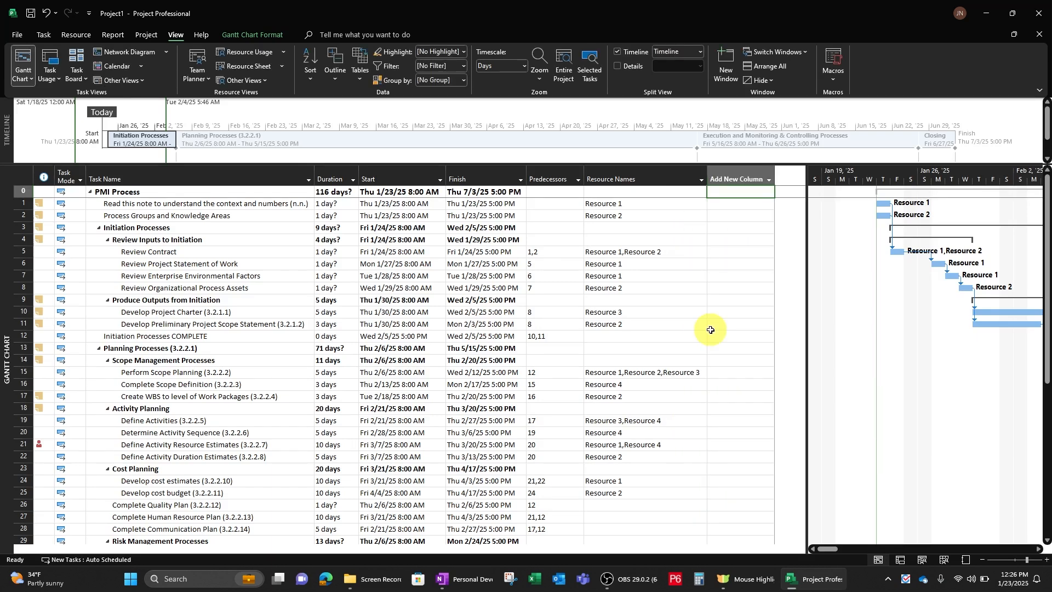
- Start a new filter definition named "Resource 2 w/ Duration Over 2 Days"
left_click(461, 66)
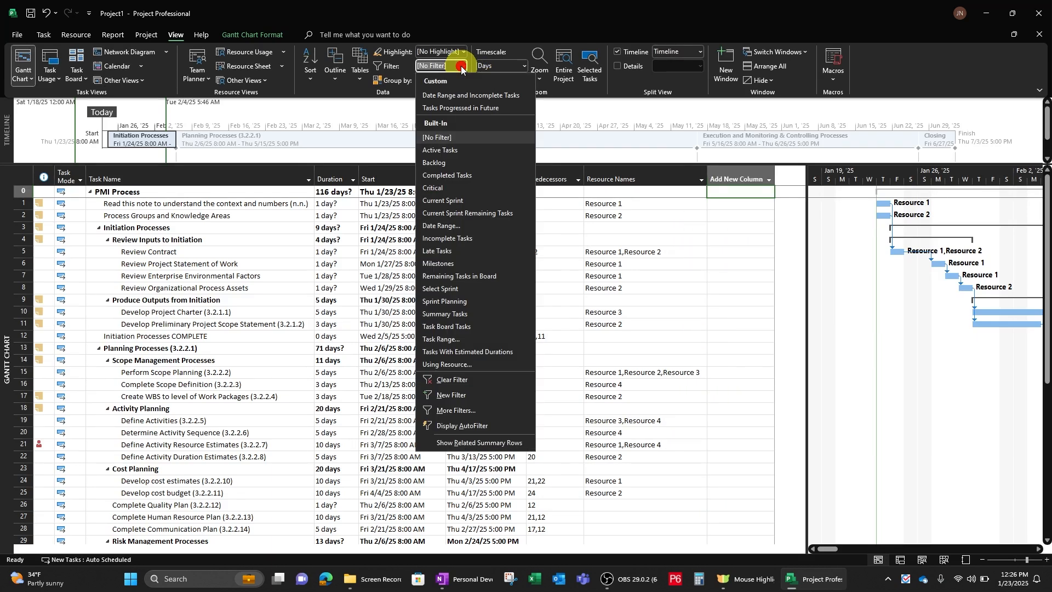
left_click(466, 392)
left_click(423, 221)
left_click_drag(423, 220, 384, 222)
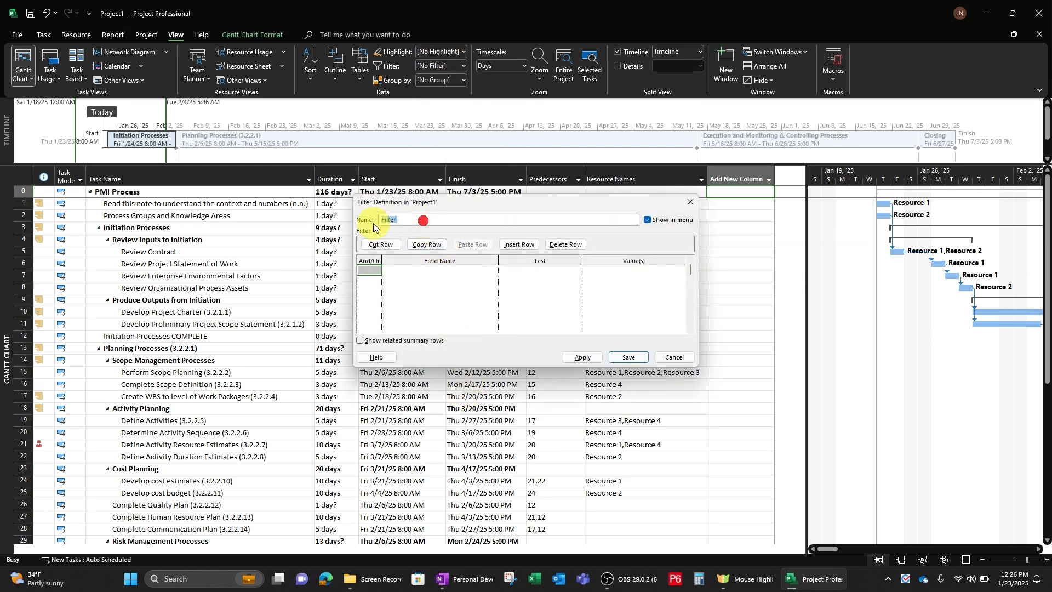
type("Resource 2 w/ Duration Over 2 Days")
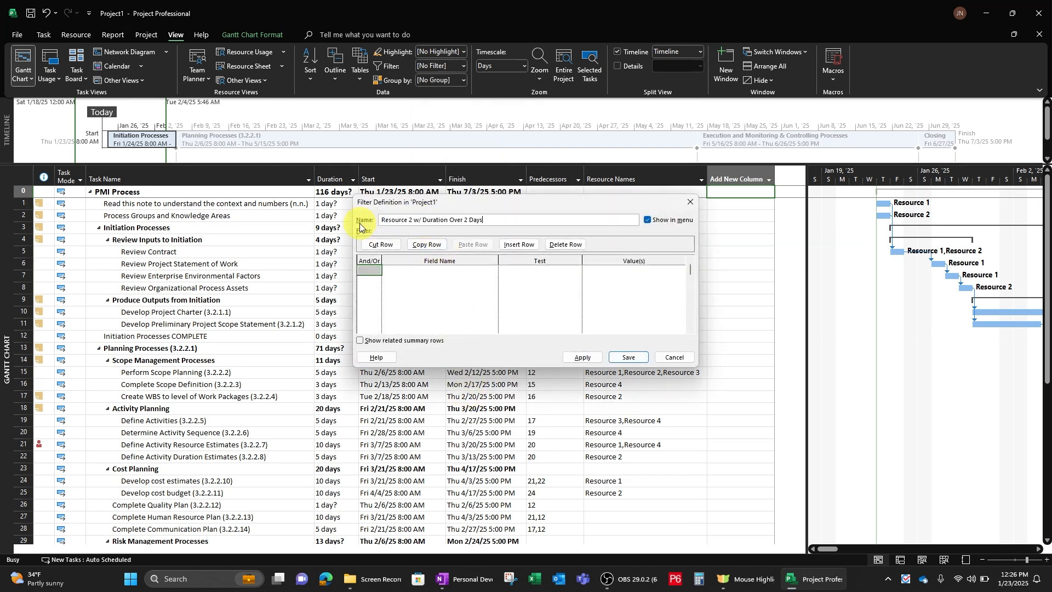
- Define the filter's first condition as Resource Names equals Resource 2
left_click(456, 270)
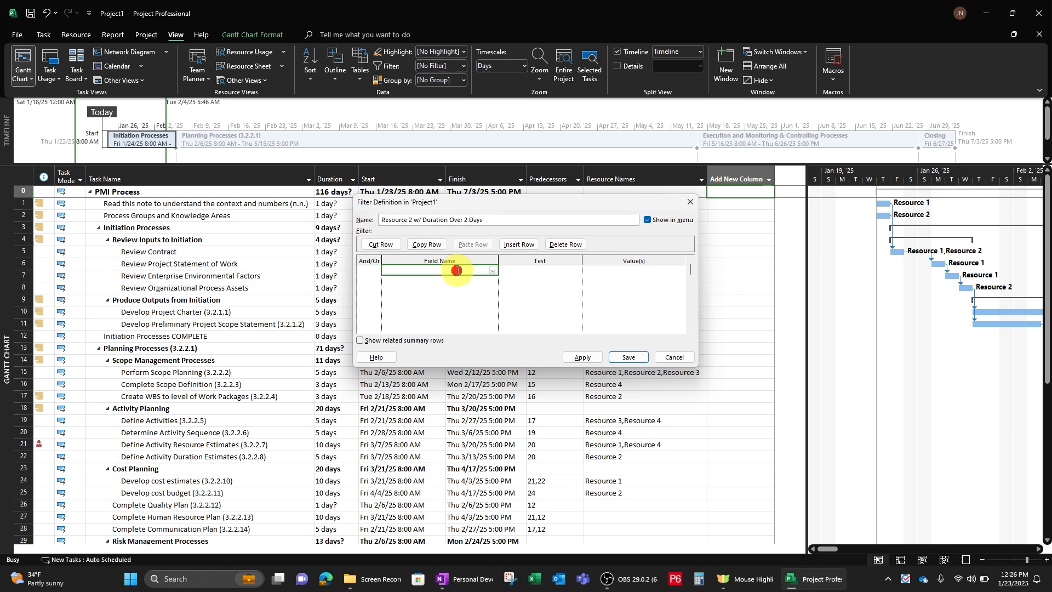
left_click(493, 270)
type("Res")
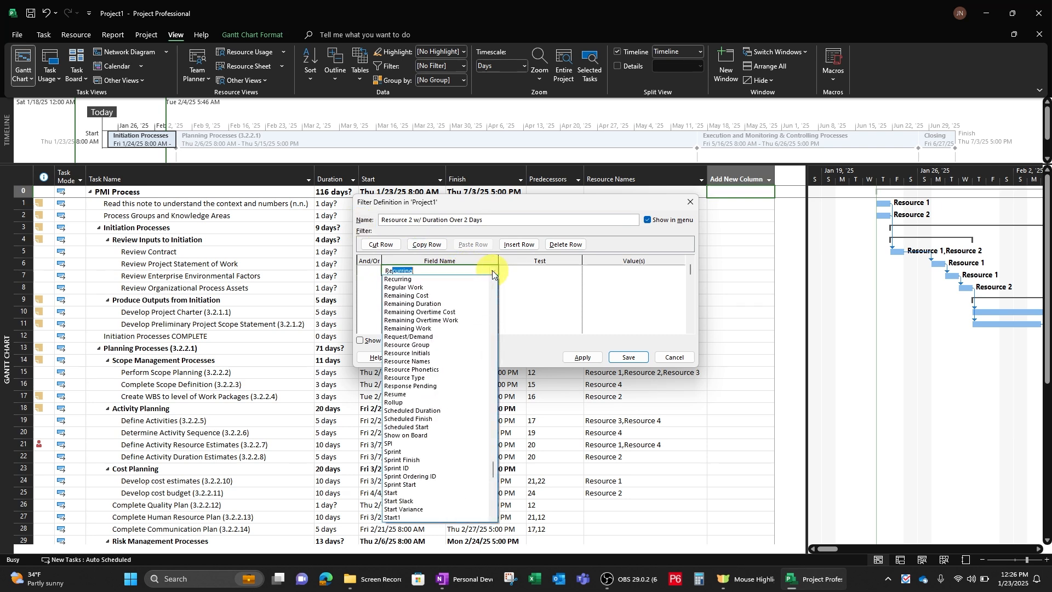
left_click(425, 295)
left_click(534, 270)
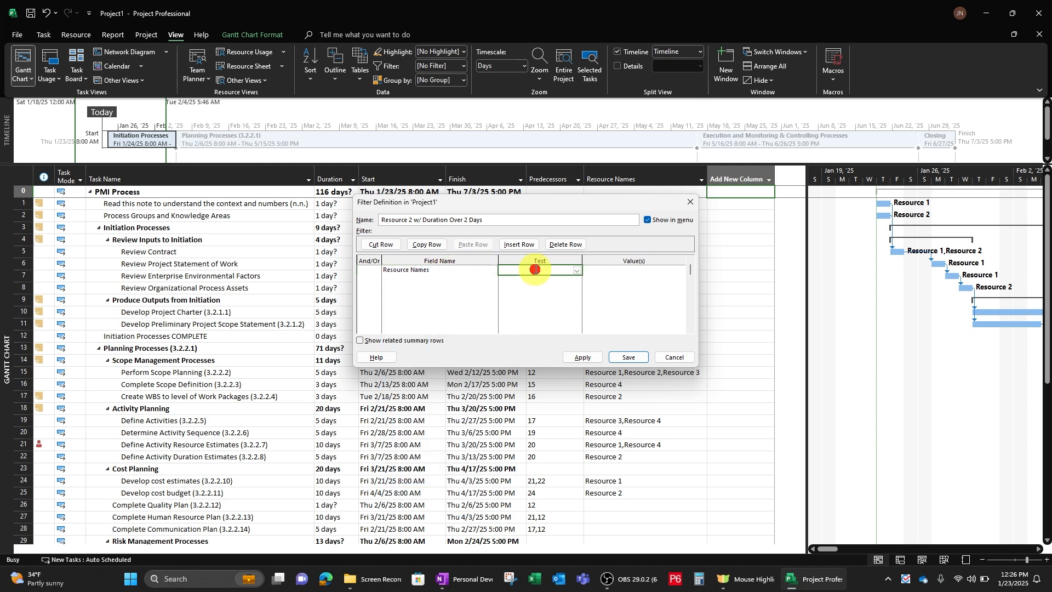
left_click(574, 270)
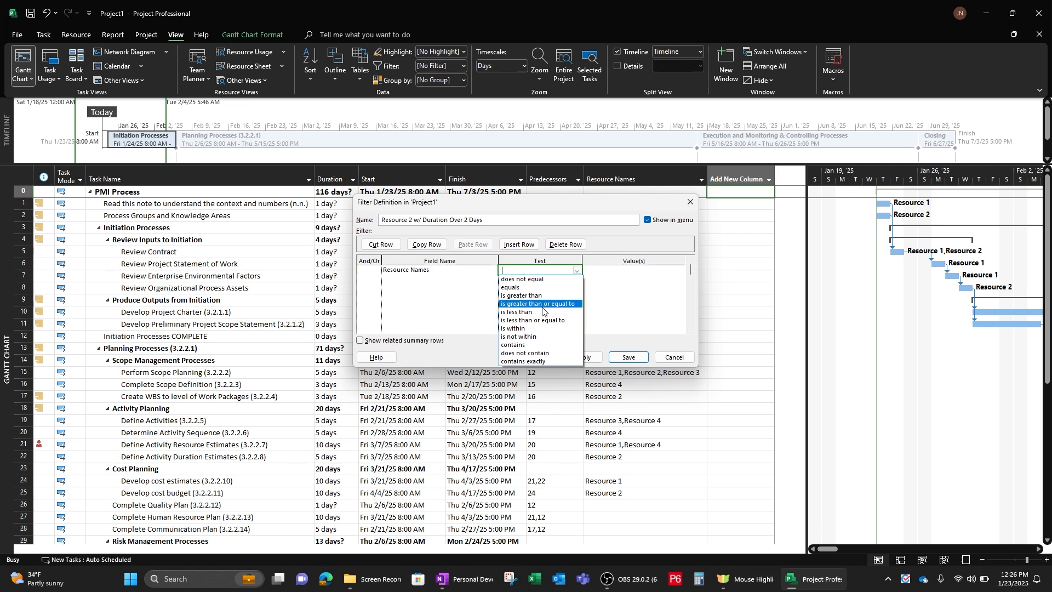
left_click(527, 288)
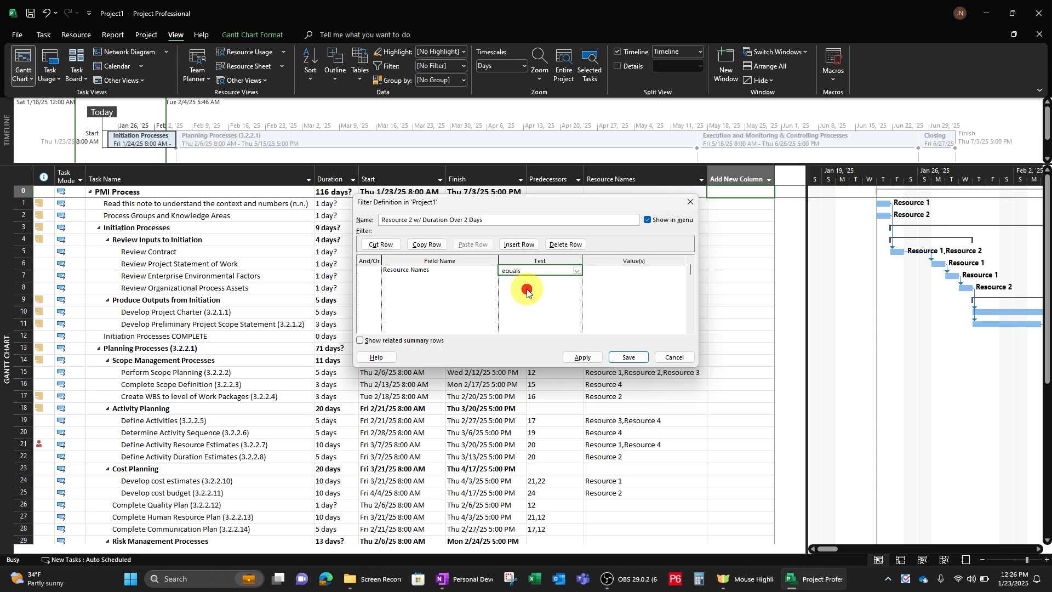
left_click(618, 271)
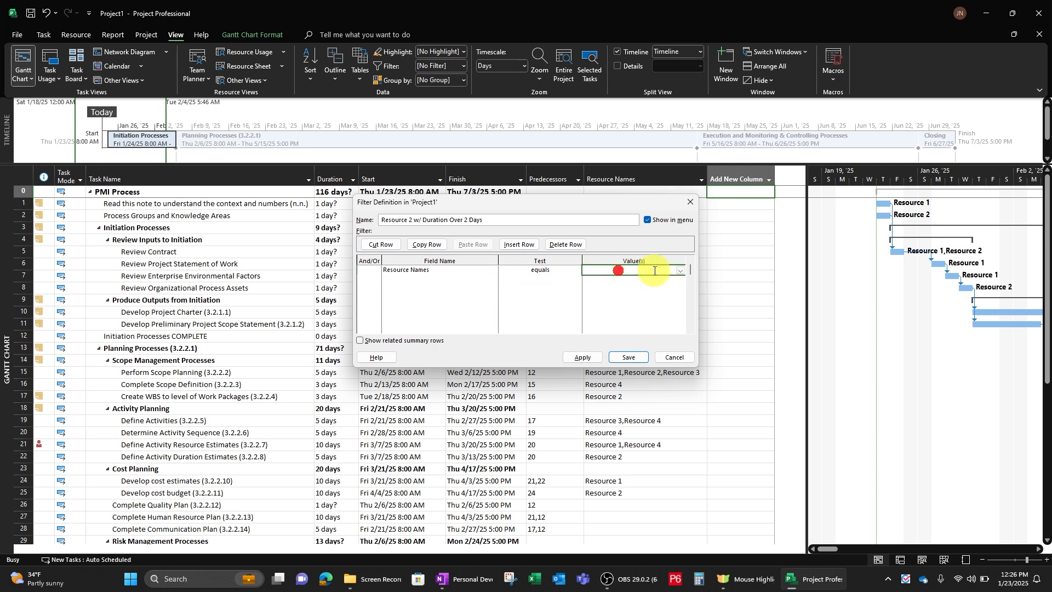
left_click(680, 271)
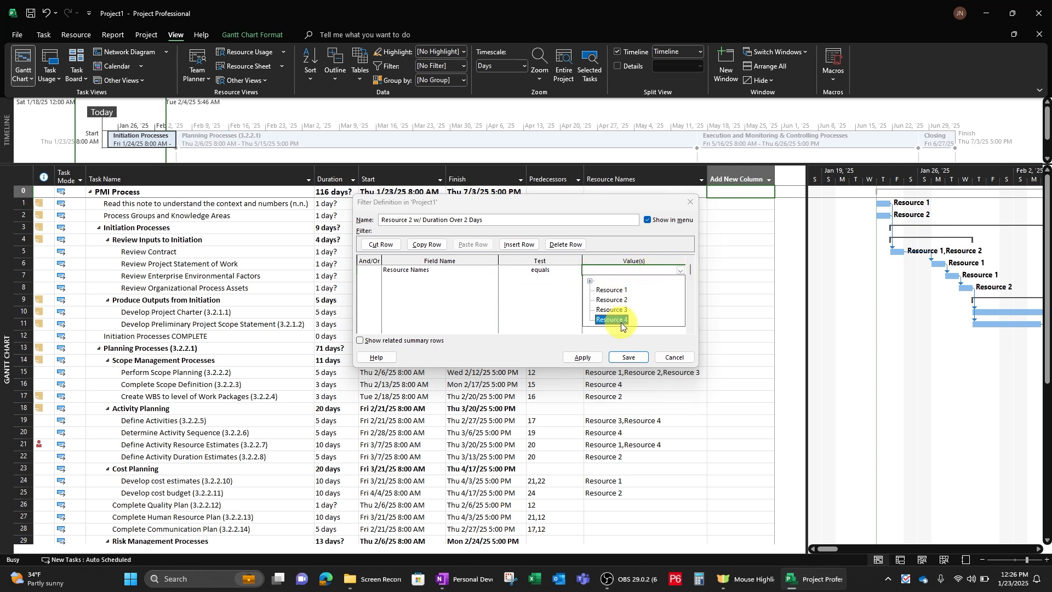
left_click(616, 301)
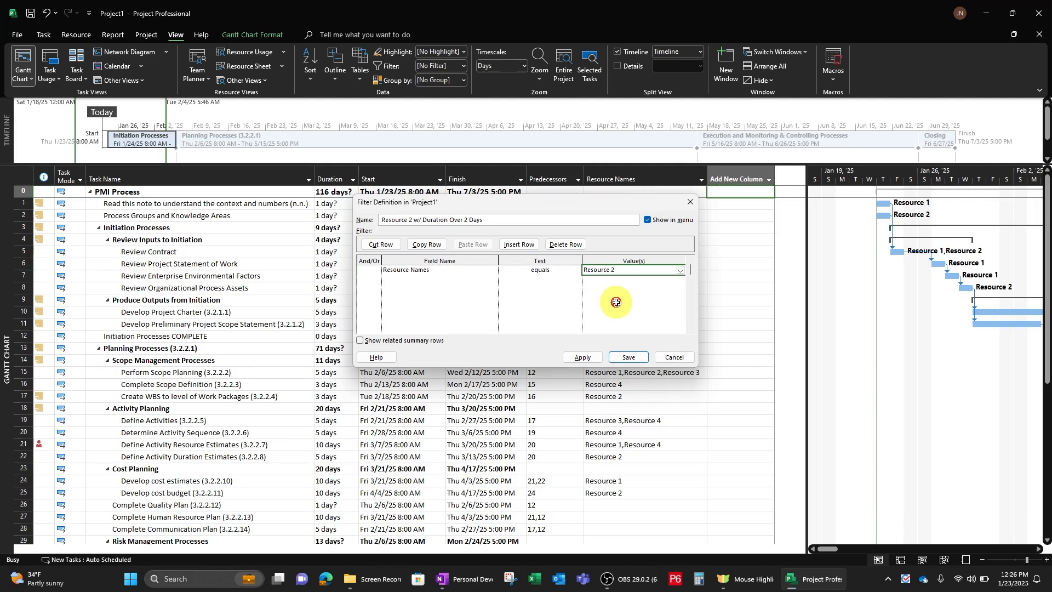
- Add a second filter condition joined with And, using the Duration field
left_click(377, 281)
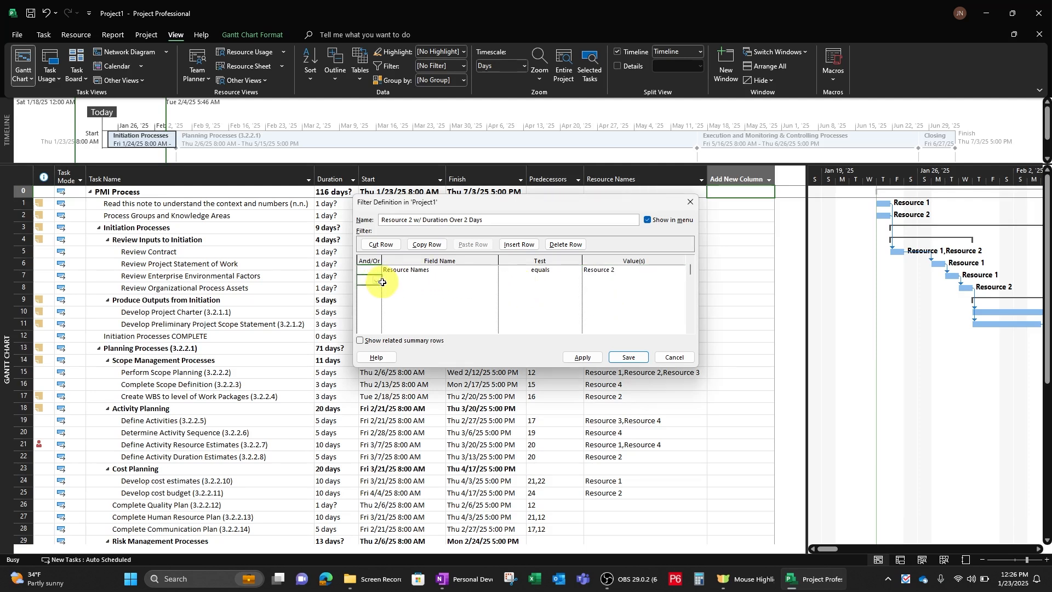
left_click(377, 282)
left_click(376, 289)
left_click(398, 282)
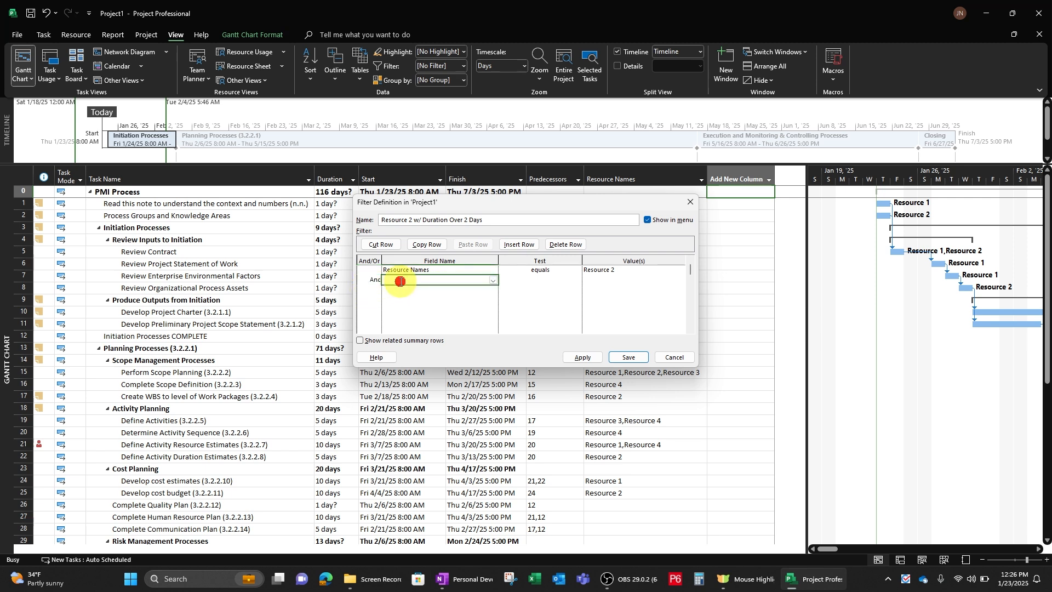
left_click(493, 281)
type("Duration")
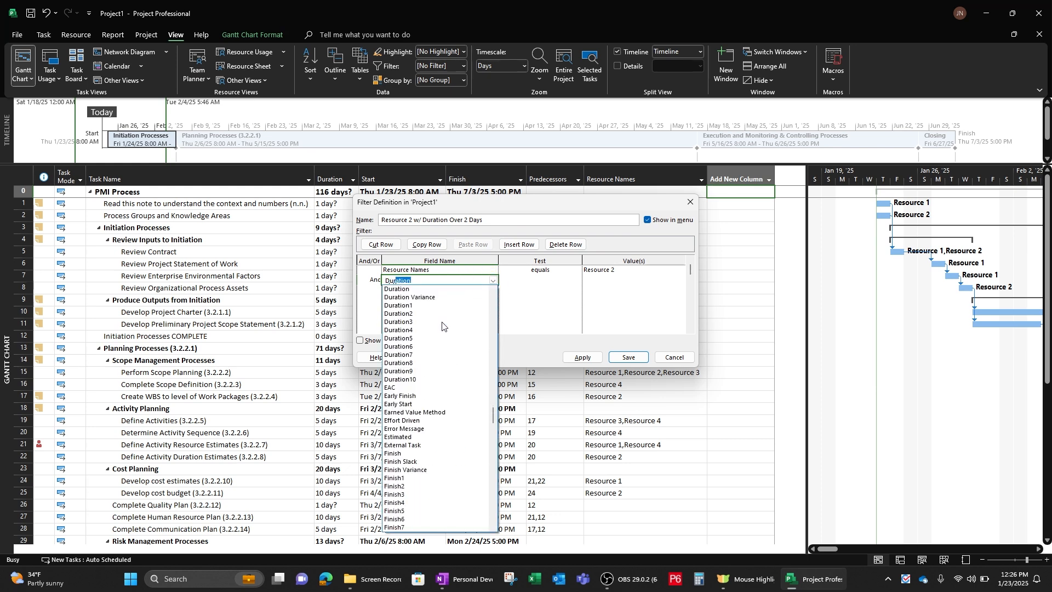
left_click(411, 289)
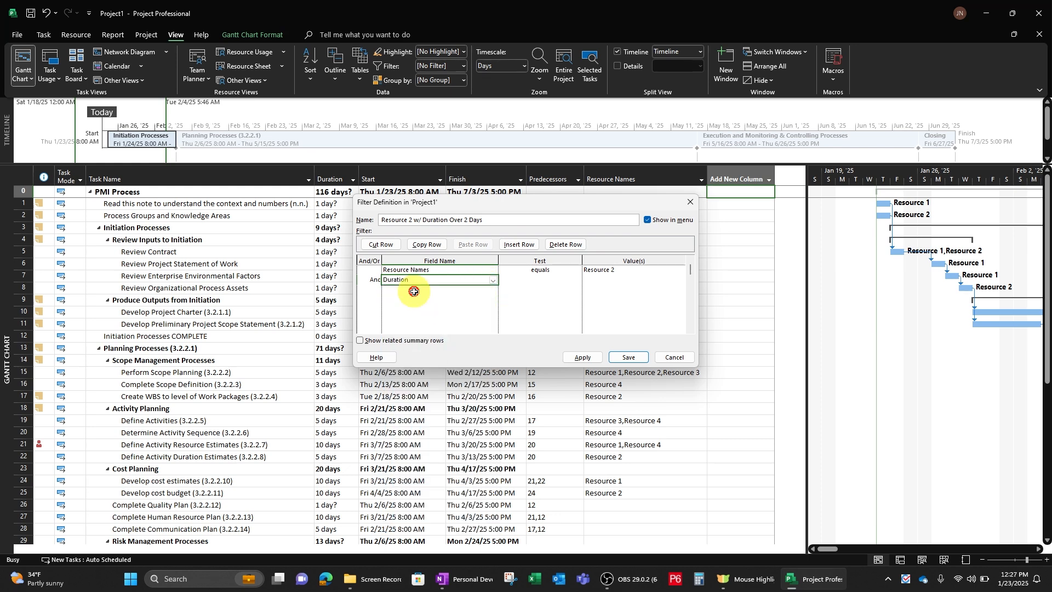
- Set the Duration condition's test to "is greater than or equal to"
left_click(519, 279)
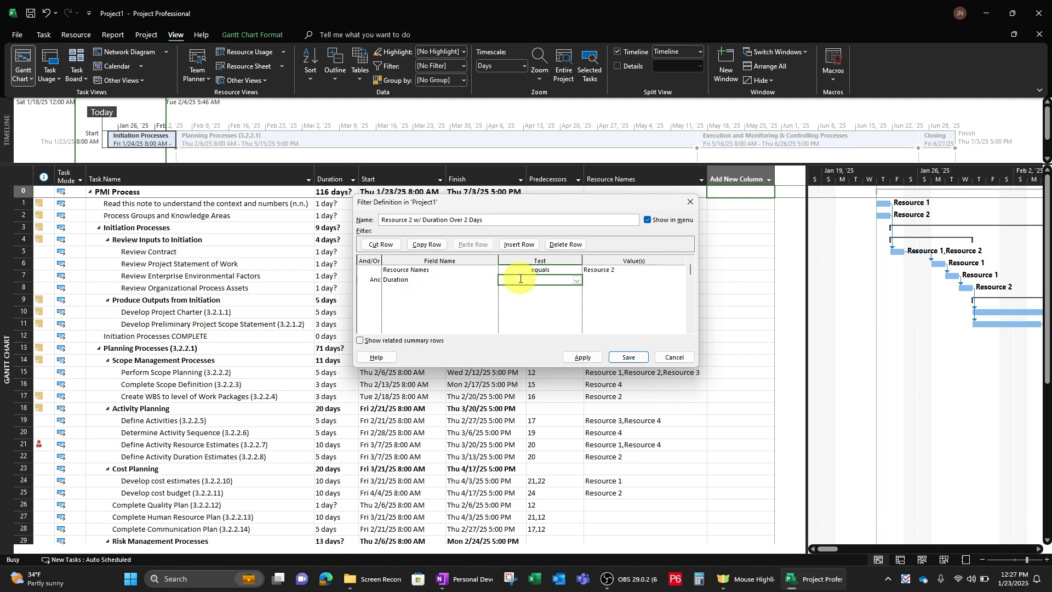
left_click(578, 279)
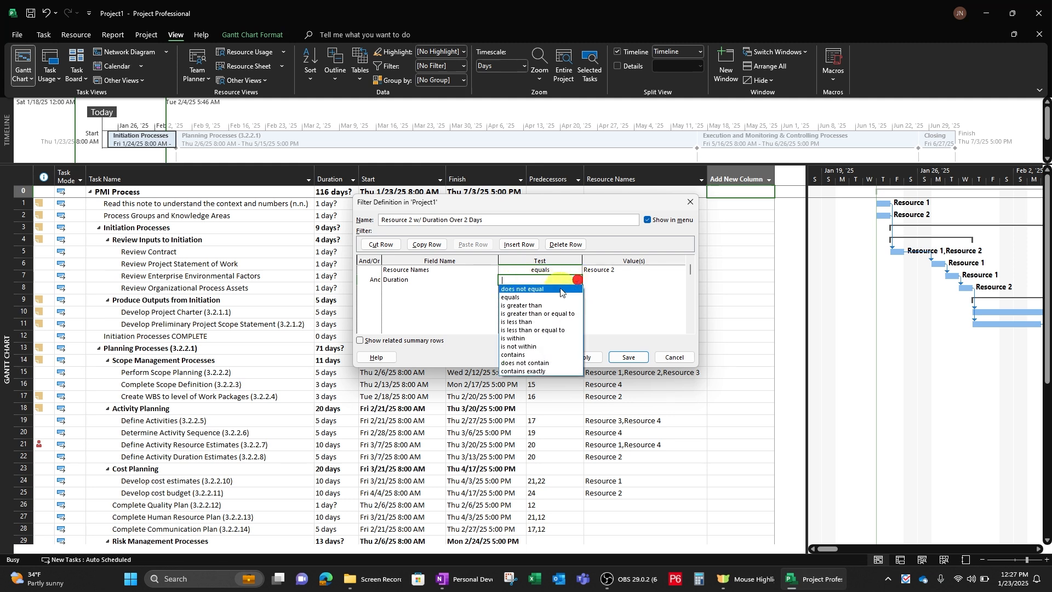
left_click(544, 315)
- Enter 2 days as the Duration condition's value and apply the new filter to the schedule
left_click(608, 280)
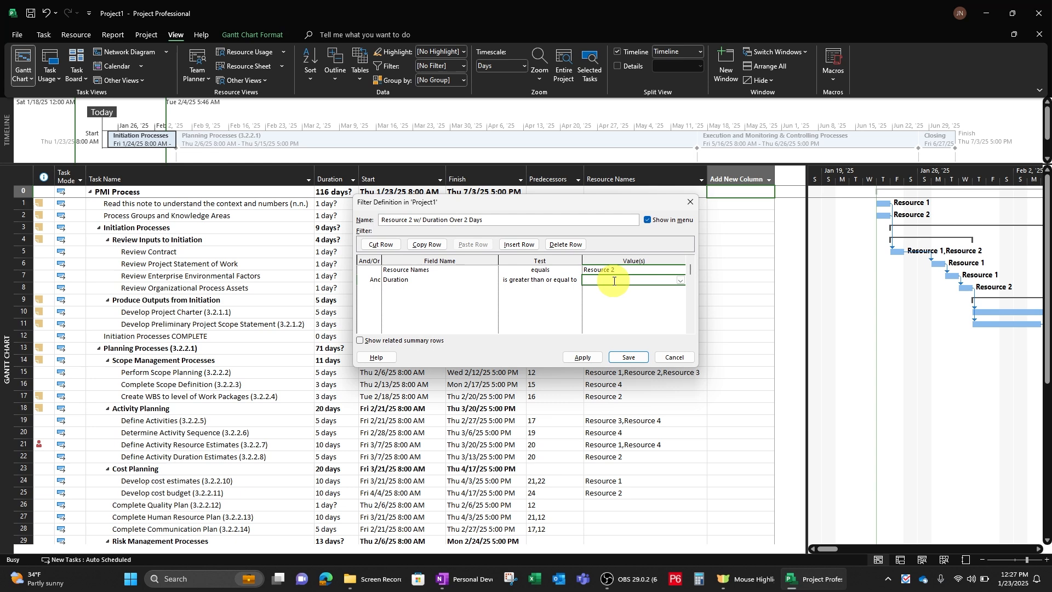
left_click(679, 280)
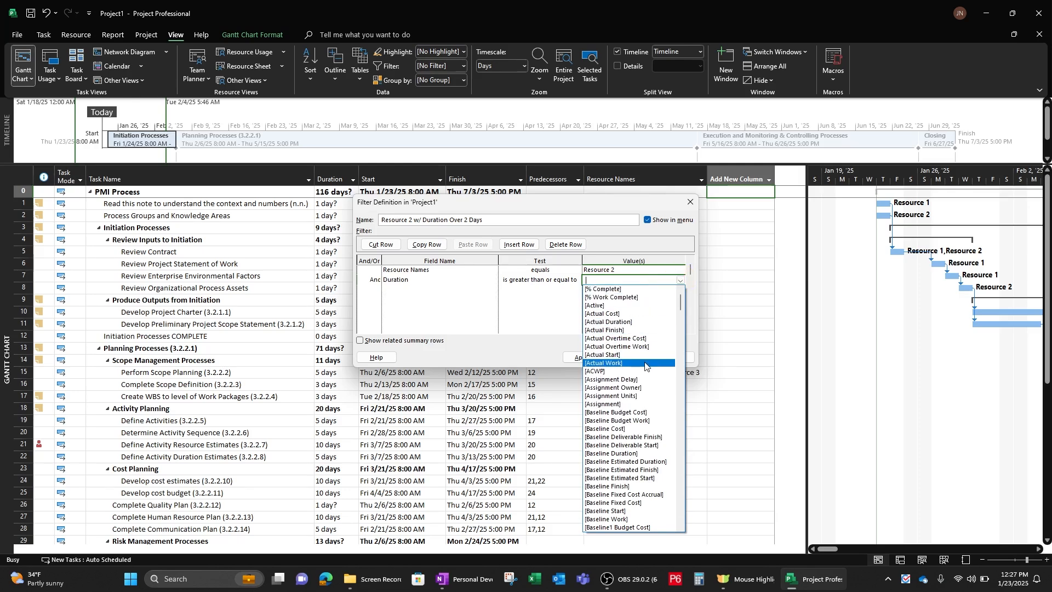
scroll(645, 367, "down", 2)
scroll(645, 378, "down", 9)
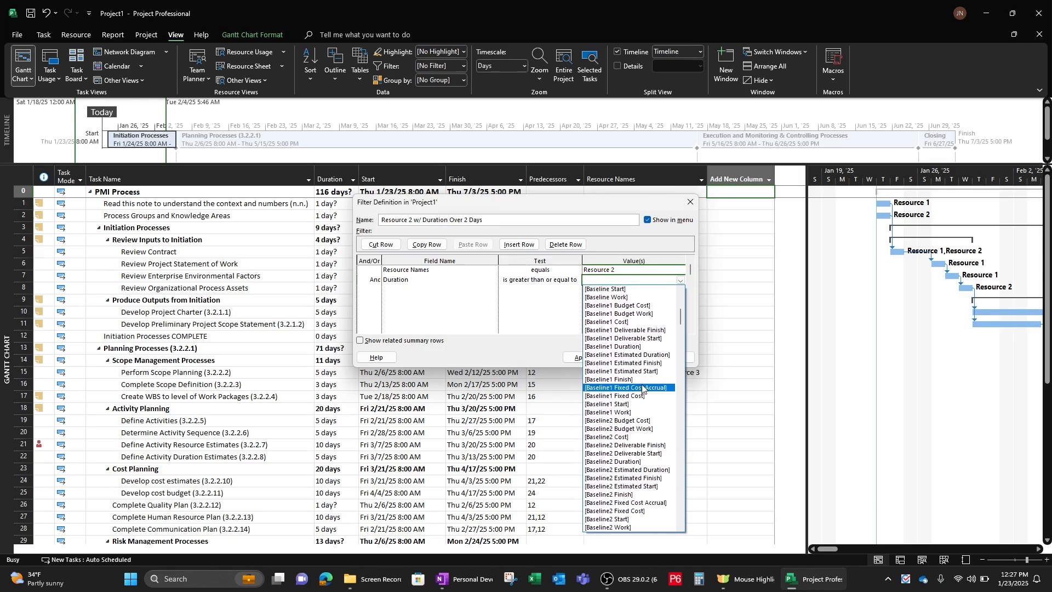
scroll(645, 388, "down", 13)
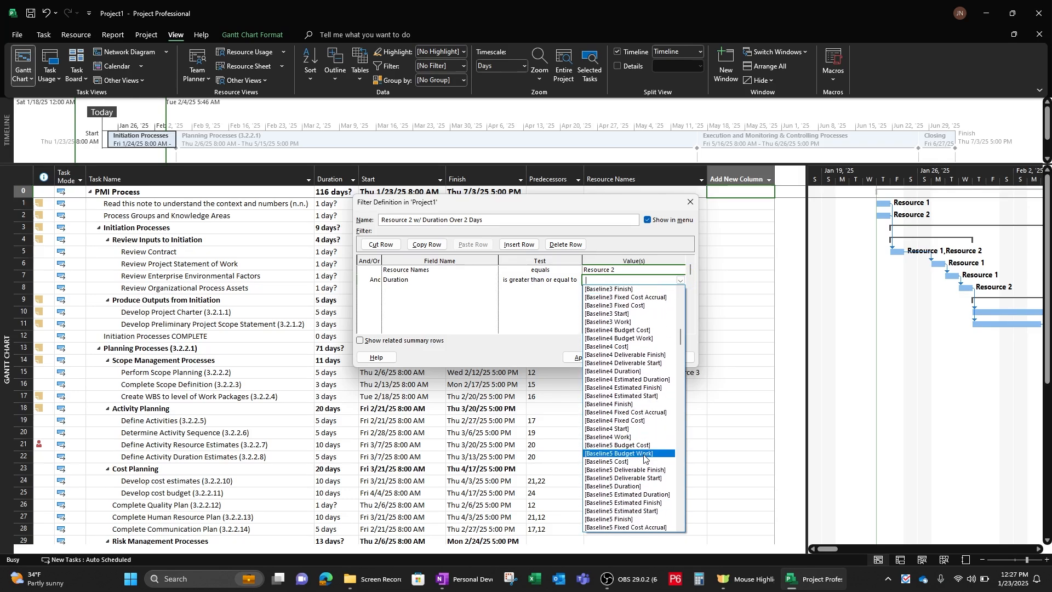
scroll(642, 458, "down", 15)
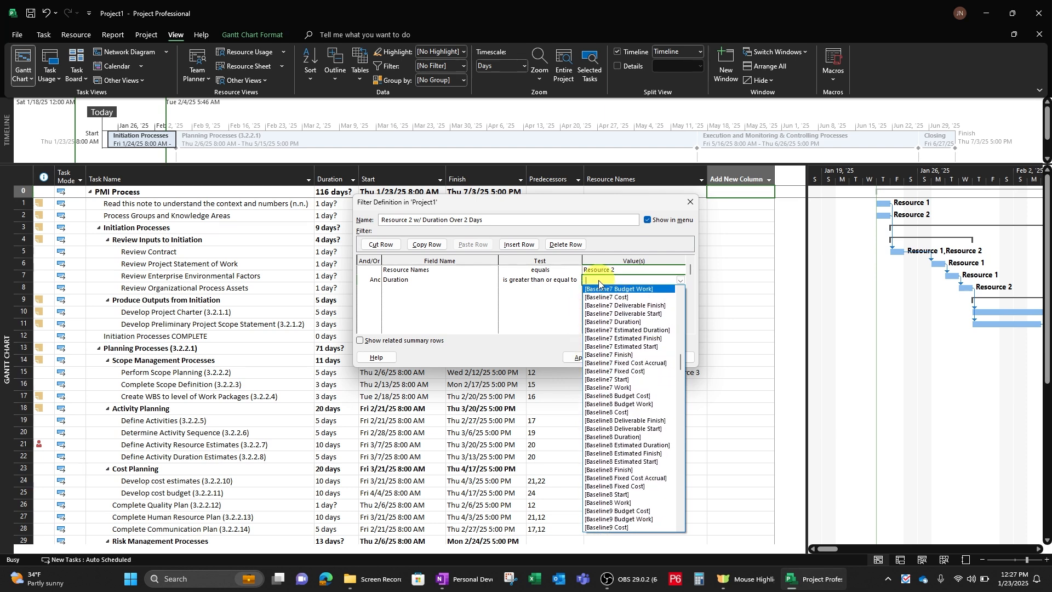
type("2 days")
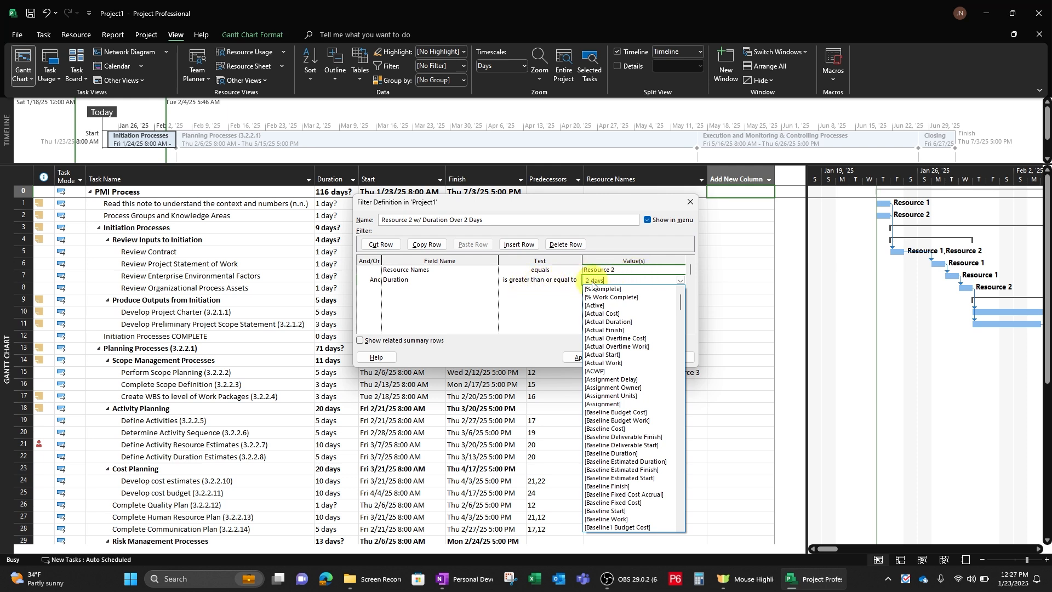
key("Tab")
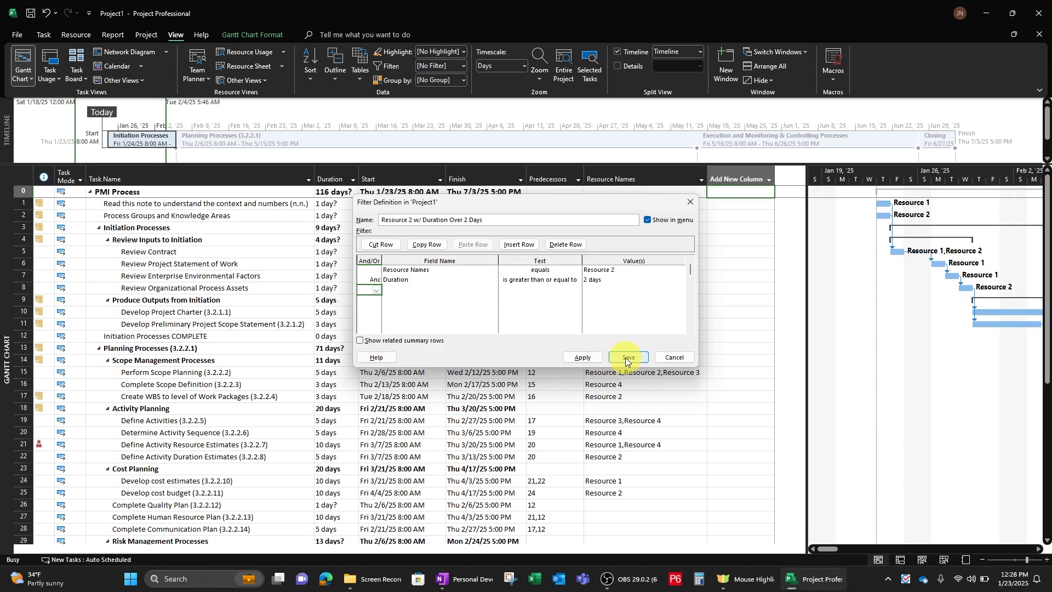
left_click(583, 357)
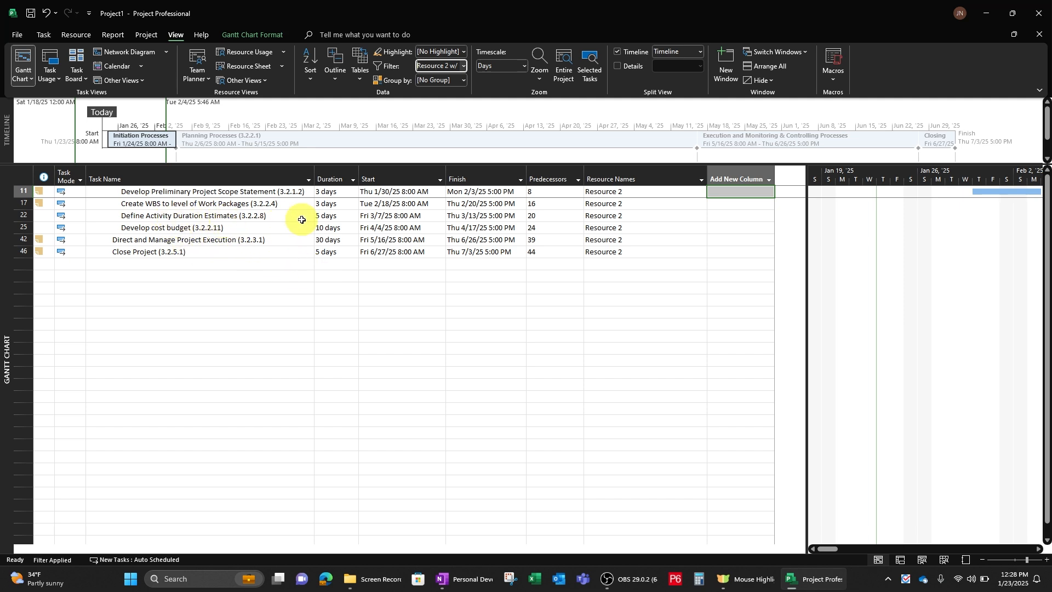
- Edit the "Resource 2 w/ Duration Over 2 Days" filter to show related summary rows, save it and apply it again
left_click(461, 66)
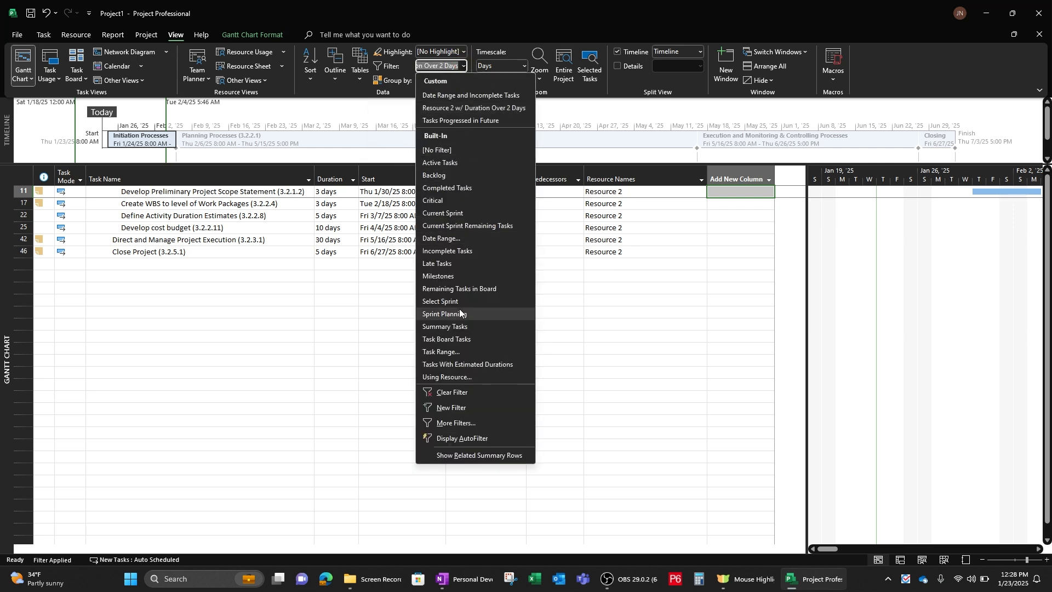
left_click(478, 423)
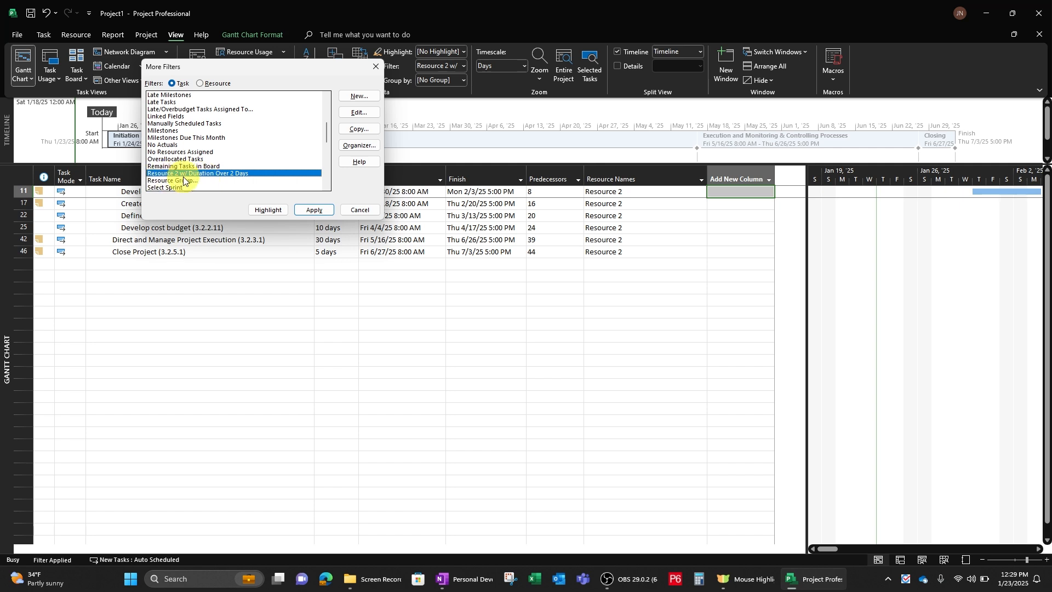
left_click(364, 114)
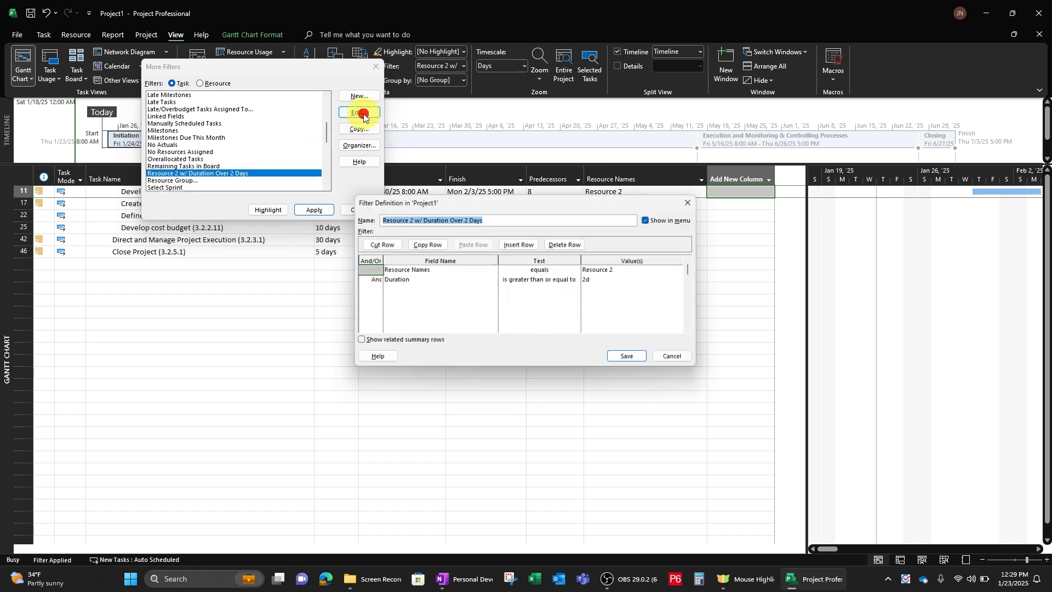
left_click(362, 341)
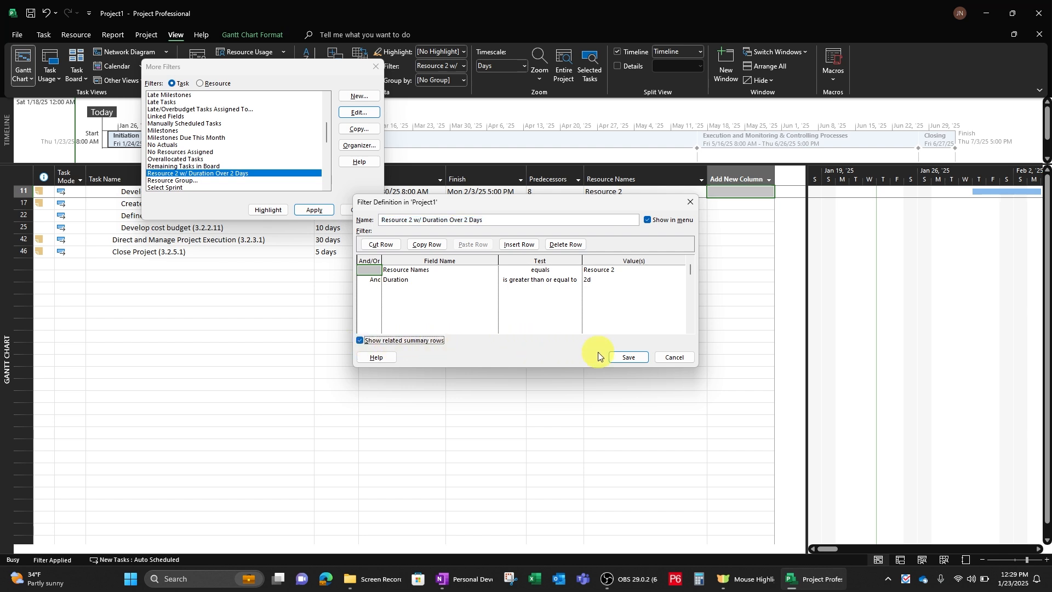
left_click(620, 356)
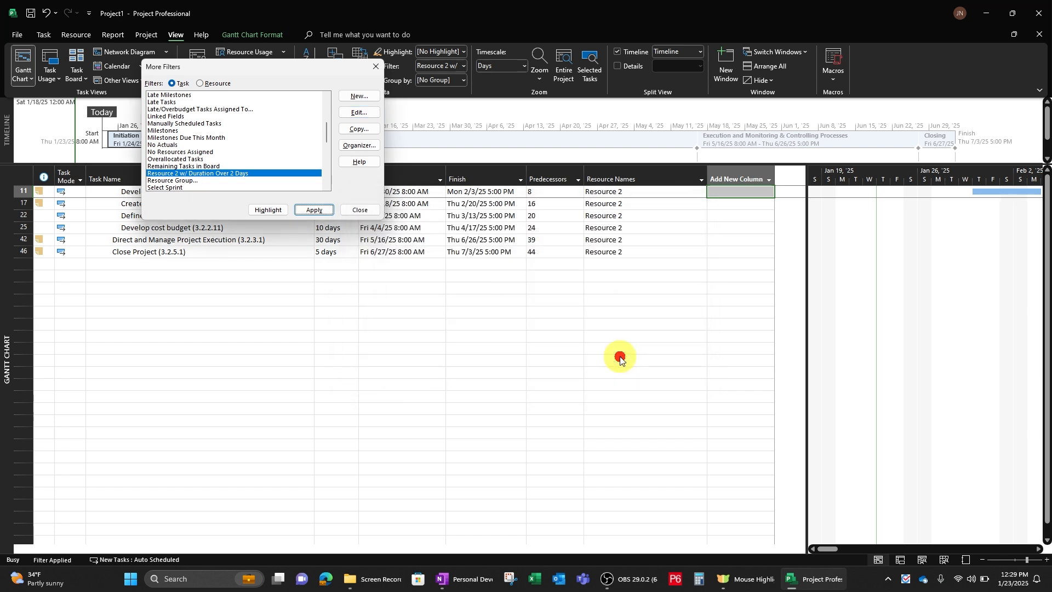
left_click(312, 212)
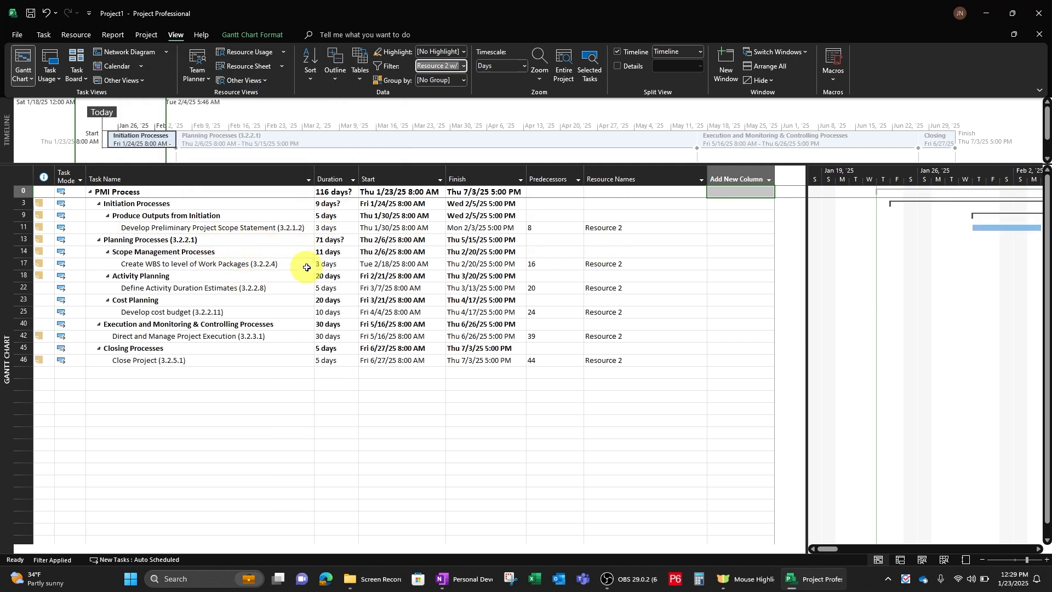
- Clear the applied filter from the schedule to show all tasks
left_click(158, 227)
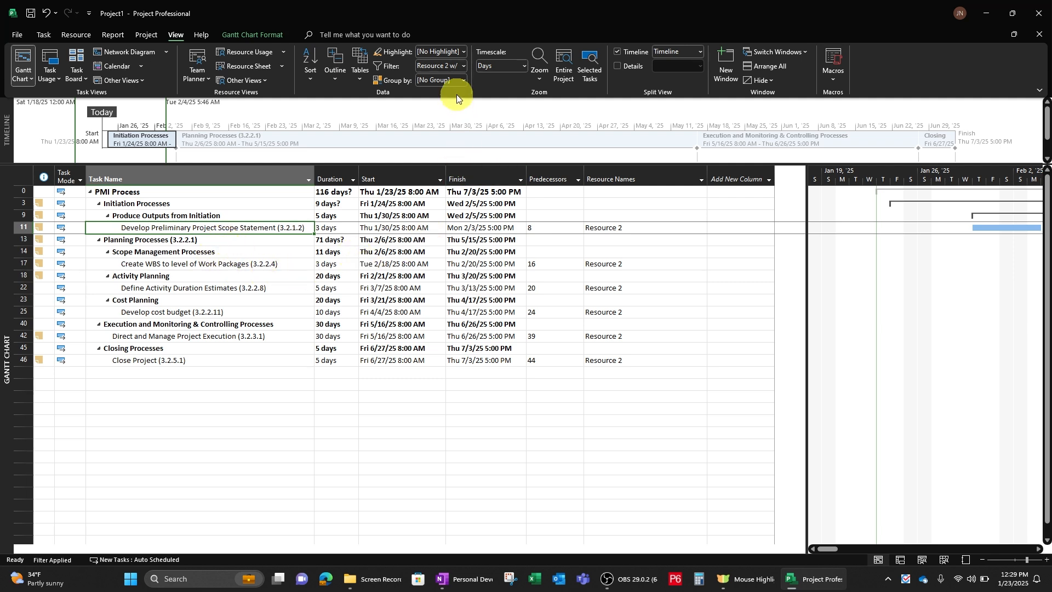
left_click(465, 66)
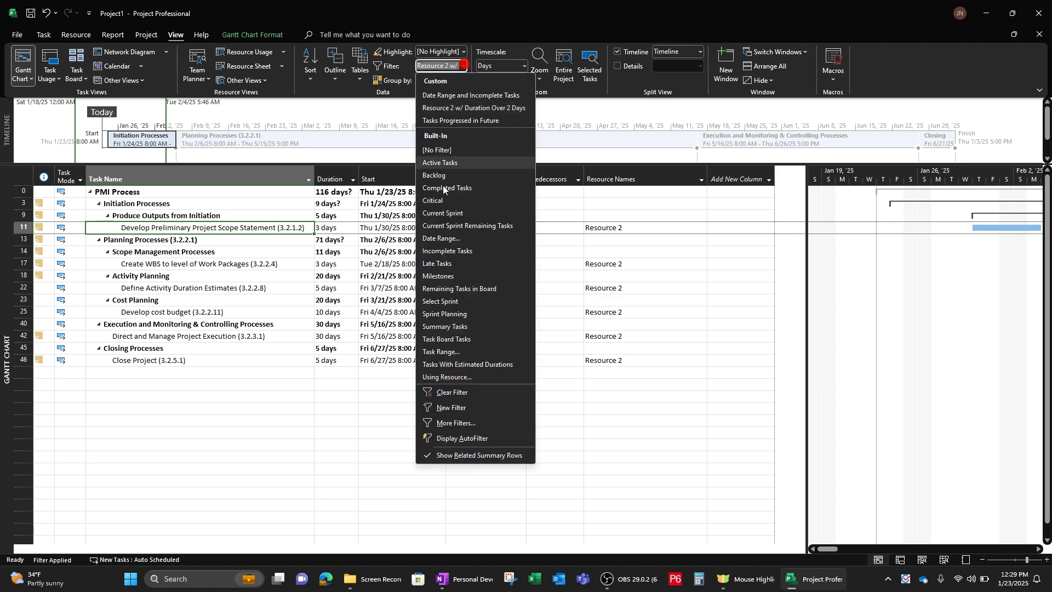
left_click(450, 392)
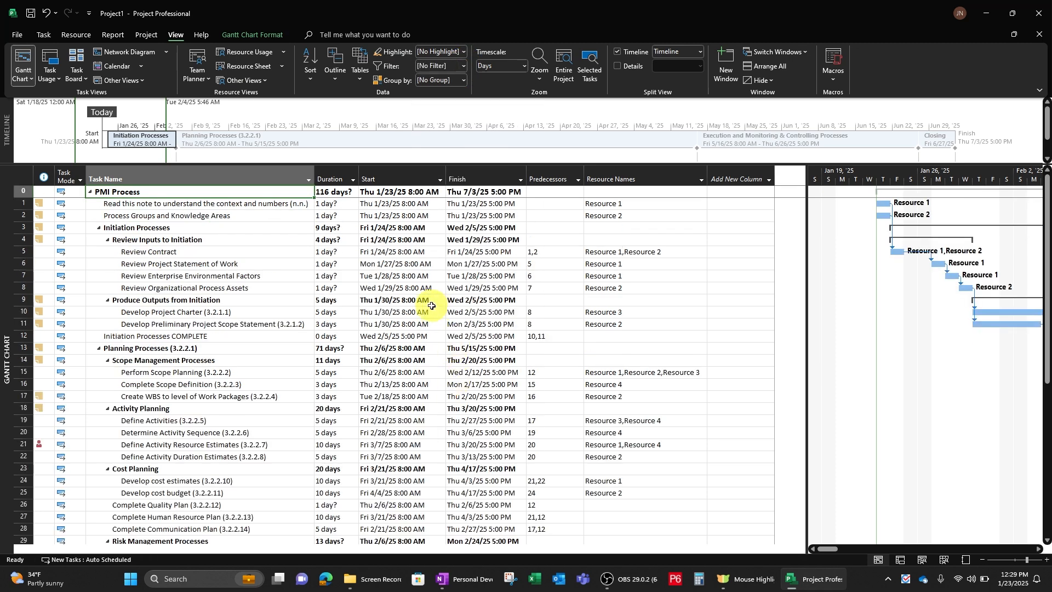
scroll(389, 294, "down", 1)
scroll(391, 294, "up", 1)
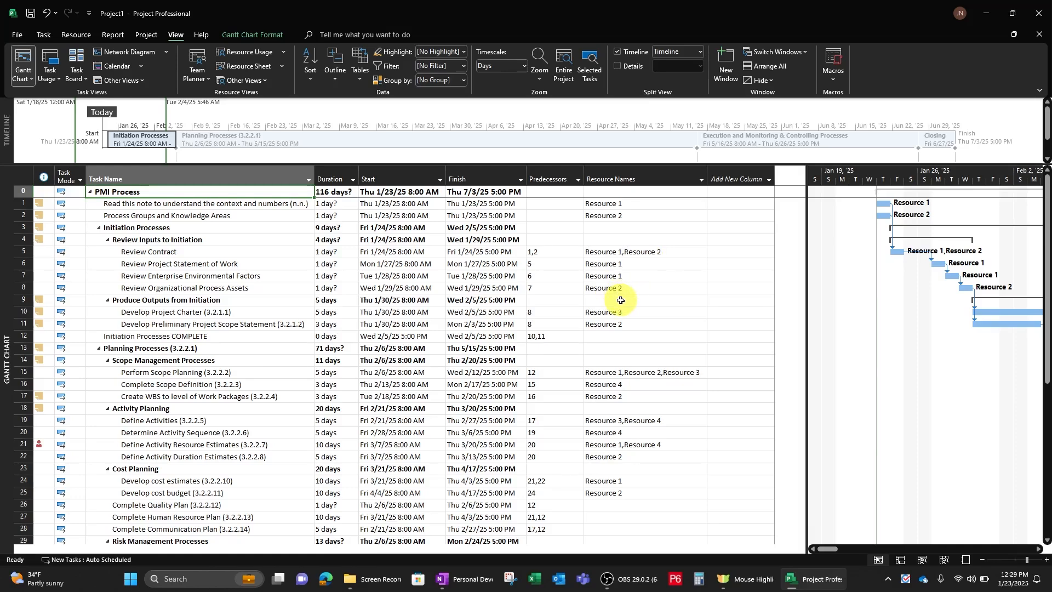
left_click(463, 66)
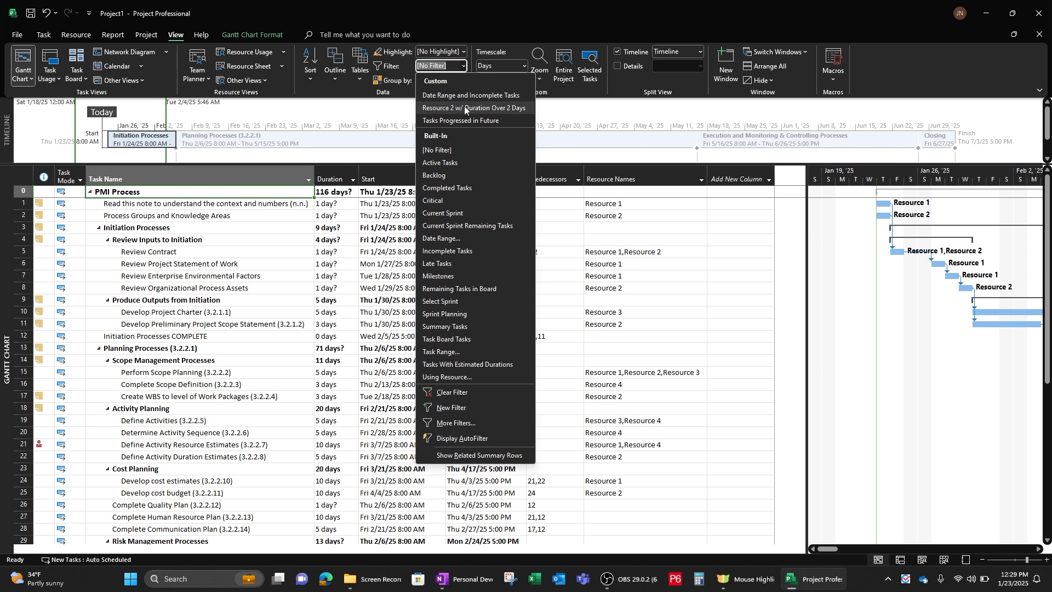
left_click(293, 275)
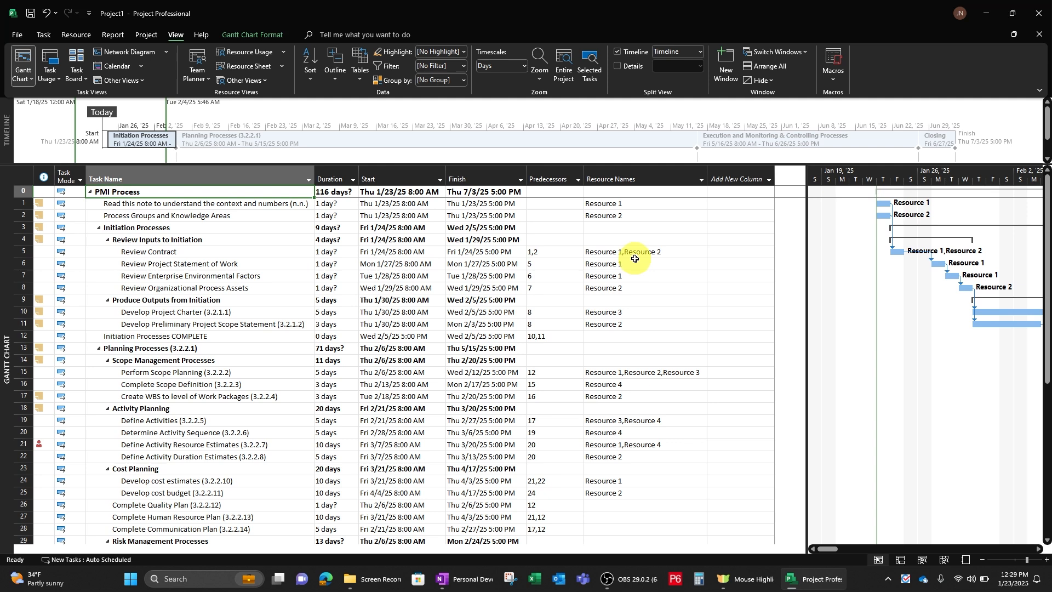
key("alt+F4")
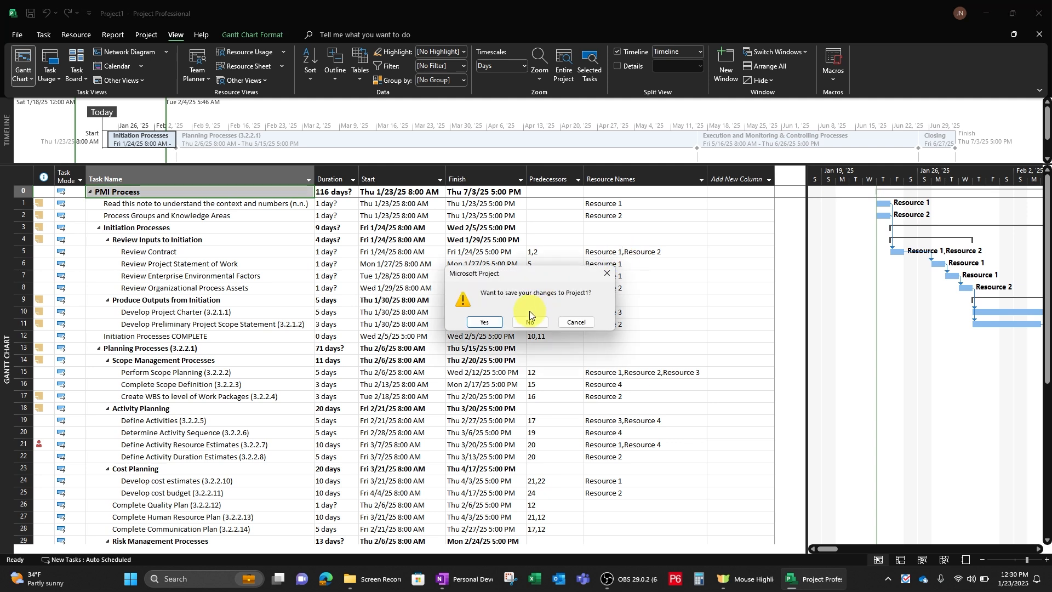
left_click(599, 279)
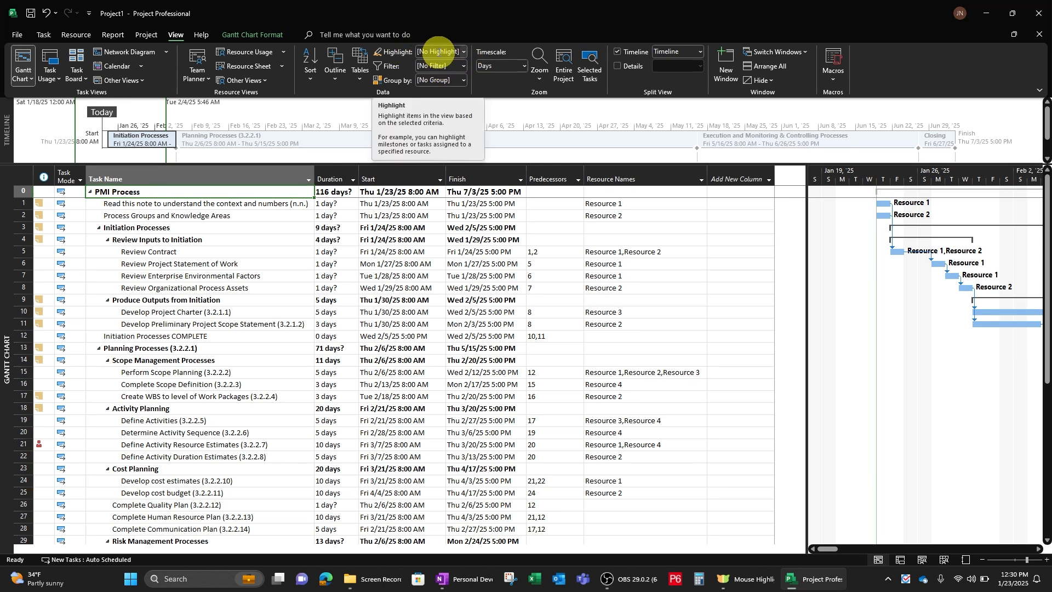
- Highlight the tasks matching "Resource 2 w/ Duration Over 2 Days" and look through the highlighted rows down to the project's end
left_click(462, 50)
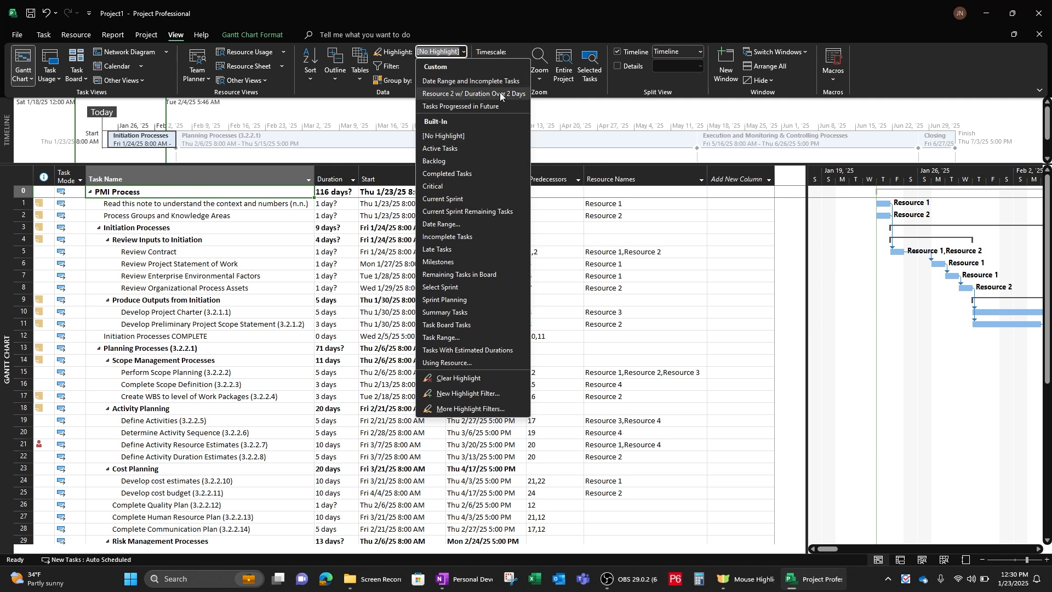
left_click(464, 94)
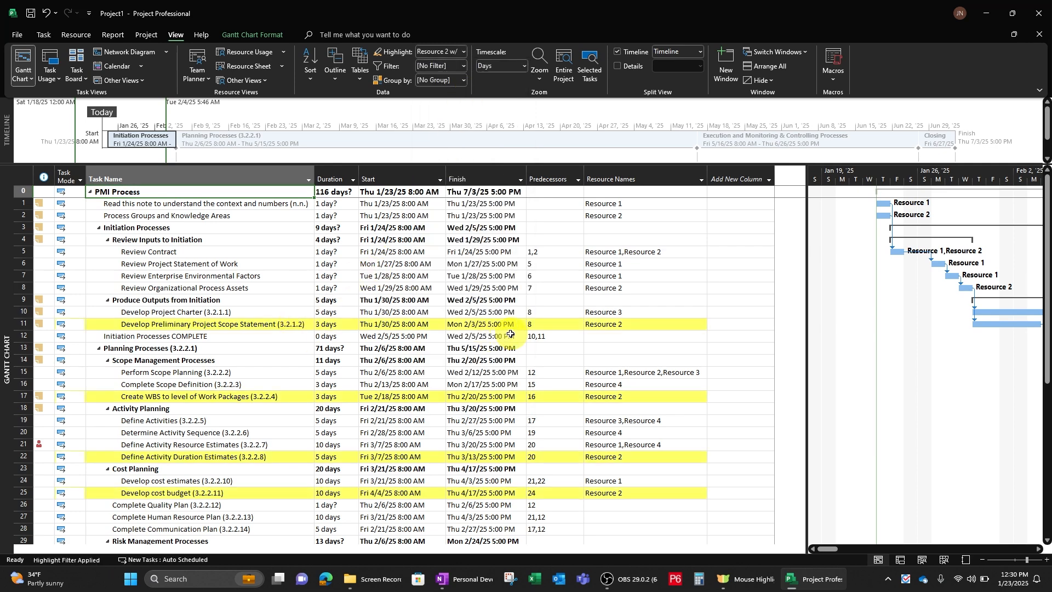
scroll(542, 328, "down", 3)
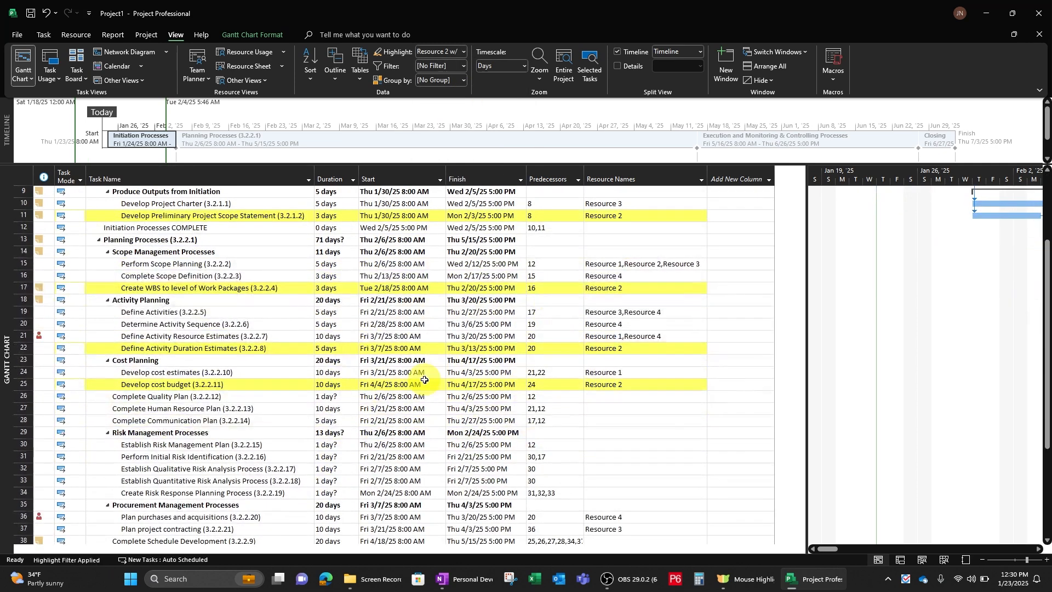
scroll(425, 380, "down", 5)
scroll(425, 380, "up", 6)
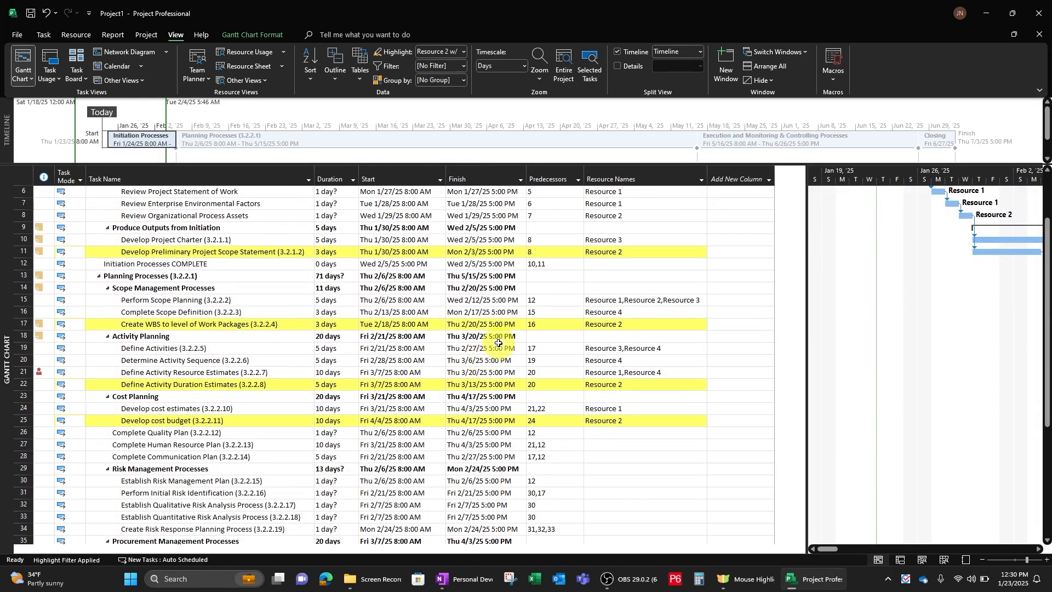
scroll(499, 342, "up", 1)
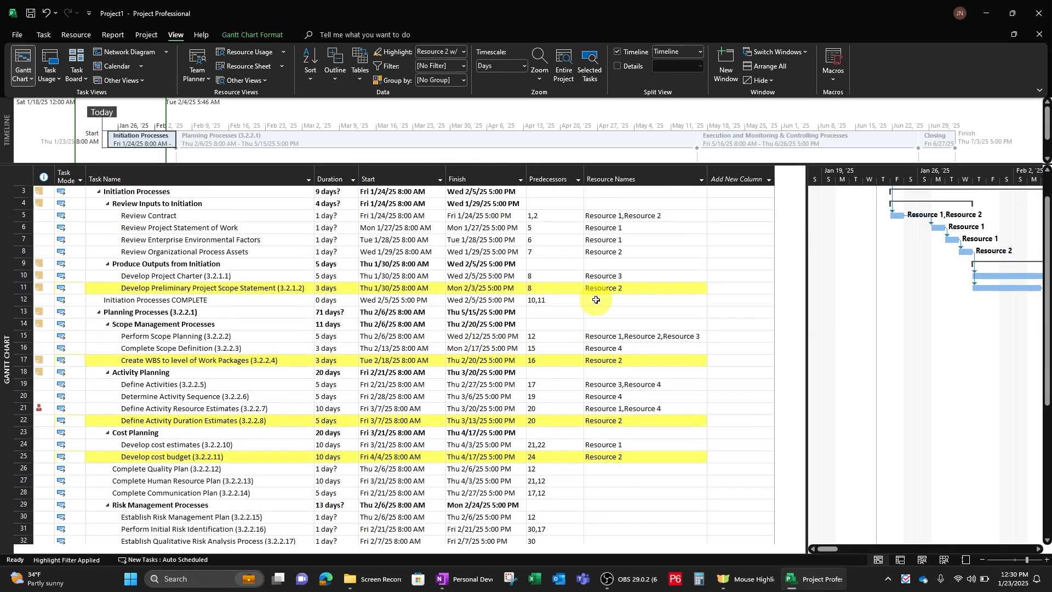
scroll(563, 311, "down", 1)
scroll(469, 332, "down", 5)
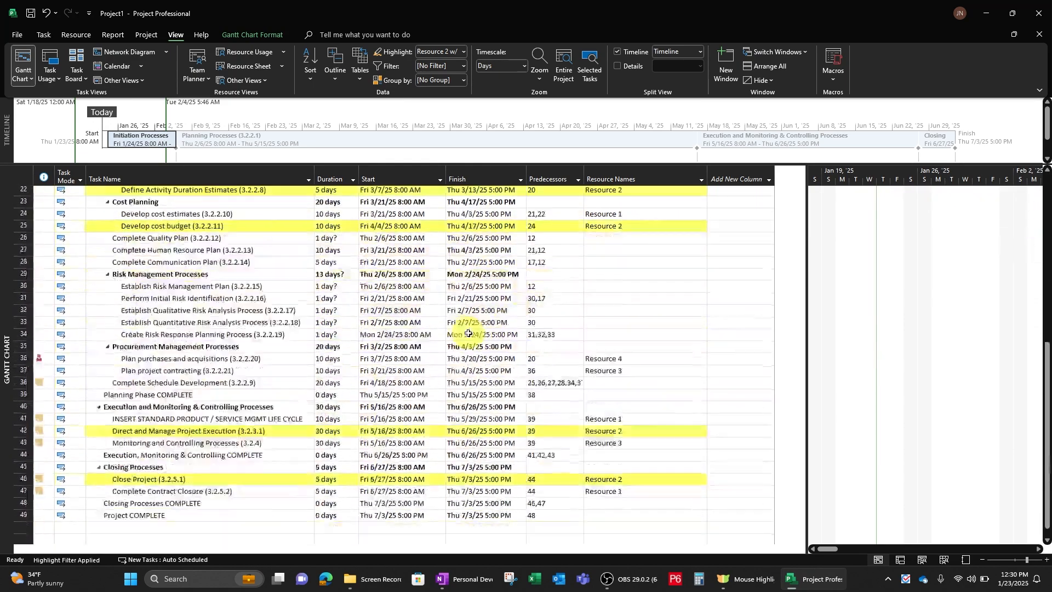
- Clear the highlight filter from the schedule
scroll(469, 333, "up", 7)
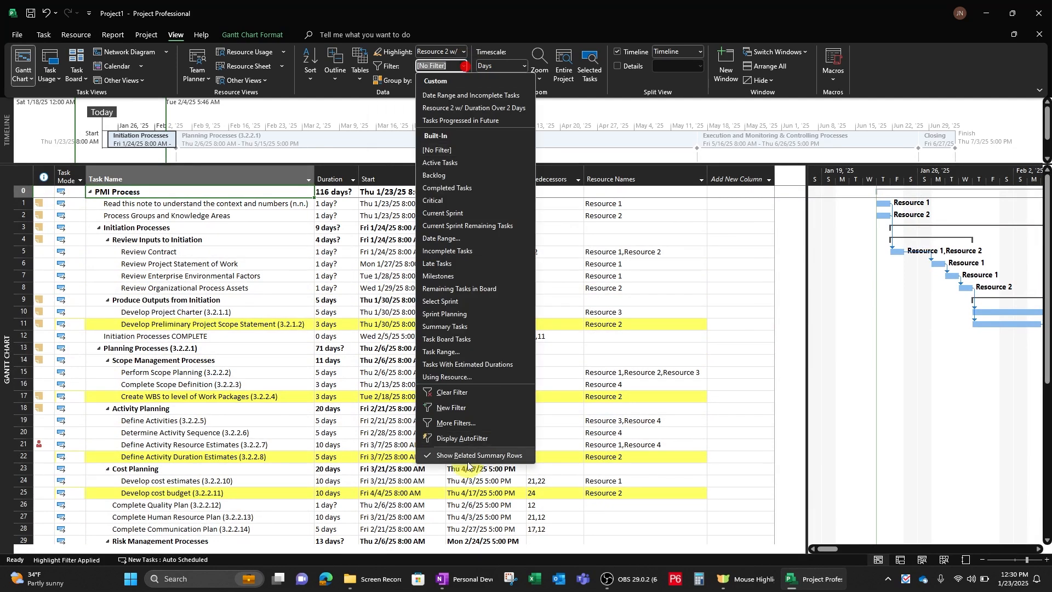
left_click(463, 393)
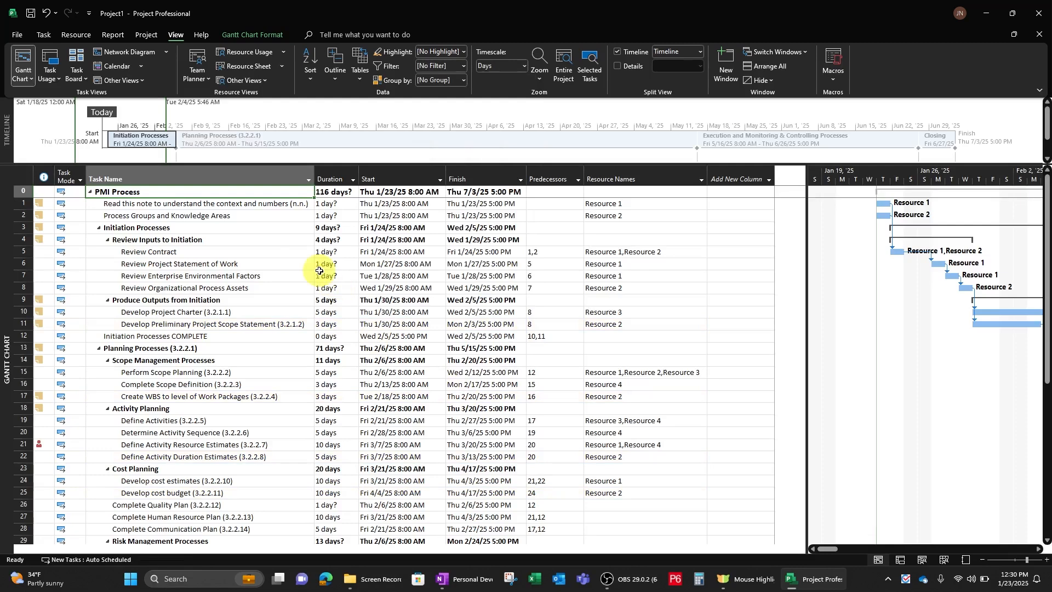